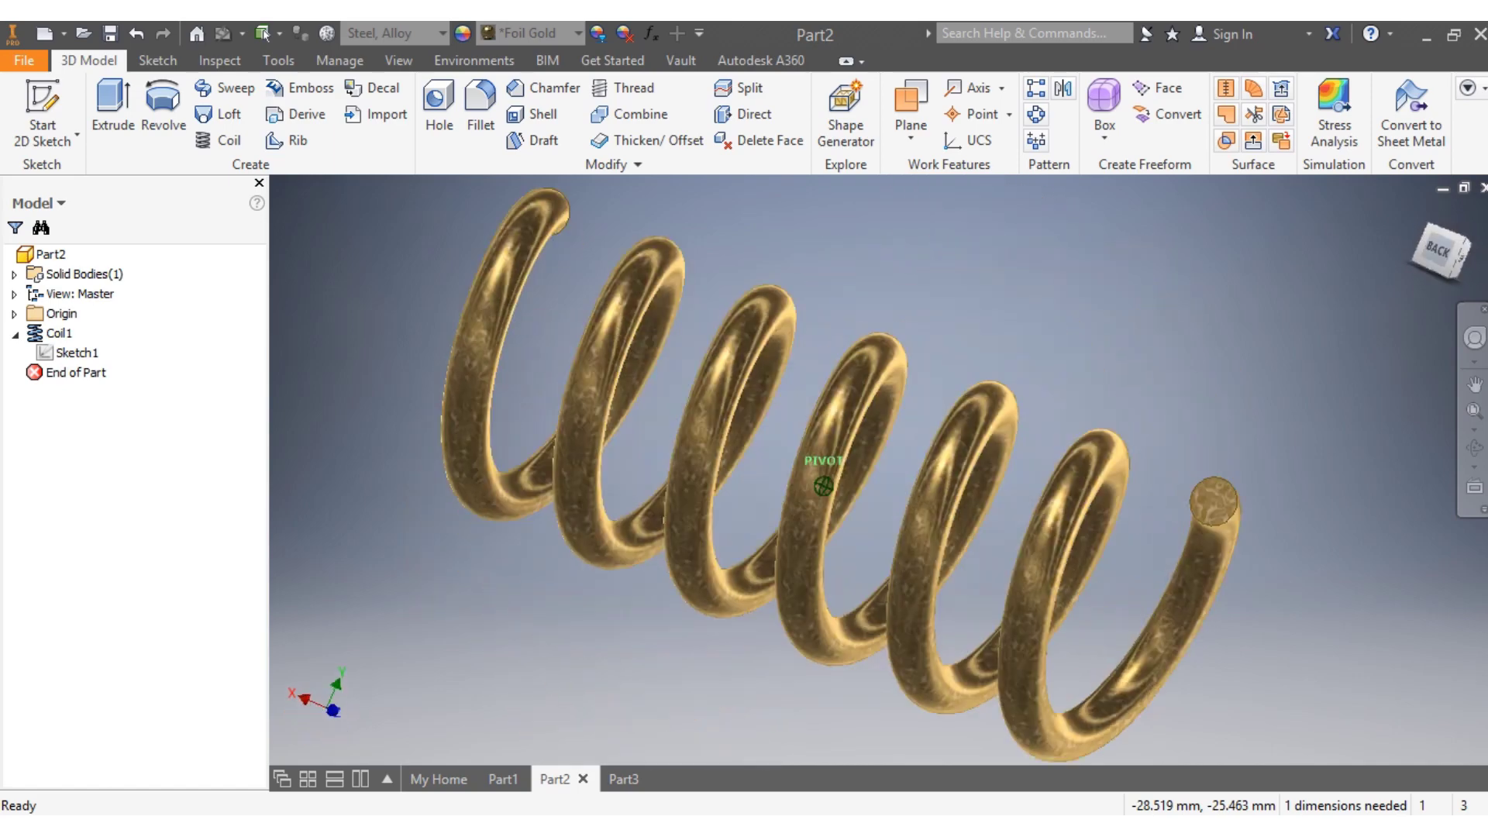
# Create a new part from the Standard (mm).ipt metric template.
pyautogui.keyDown('shift'); pyautogui.moveTo(823, 486); pyautogui.dragTo(824, 486, button='middle'); pyautogui.keyUp('shift')
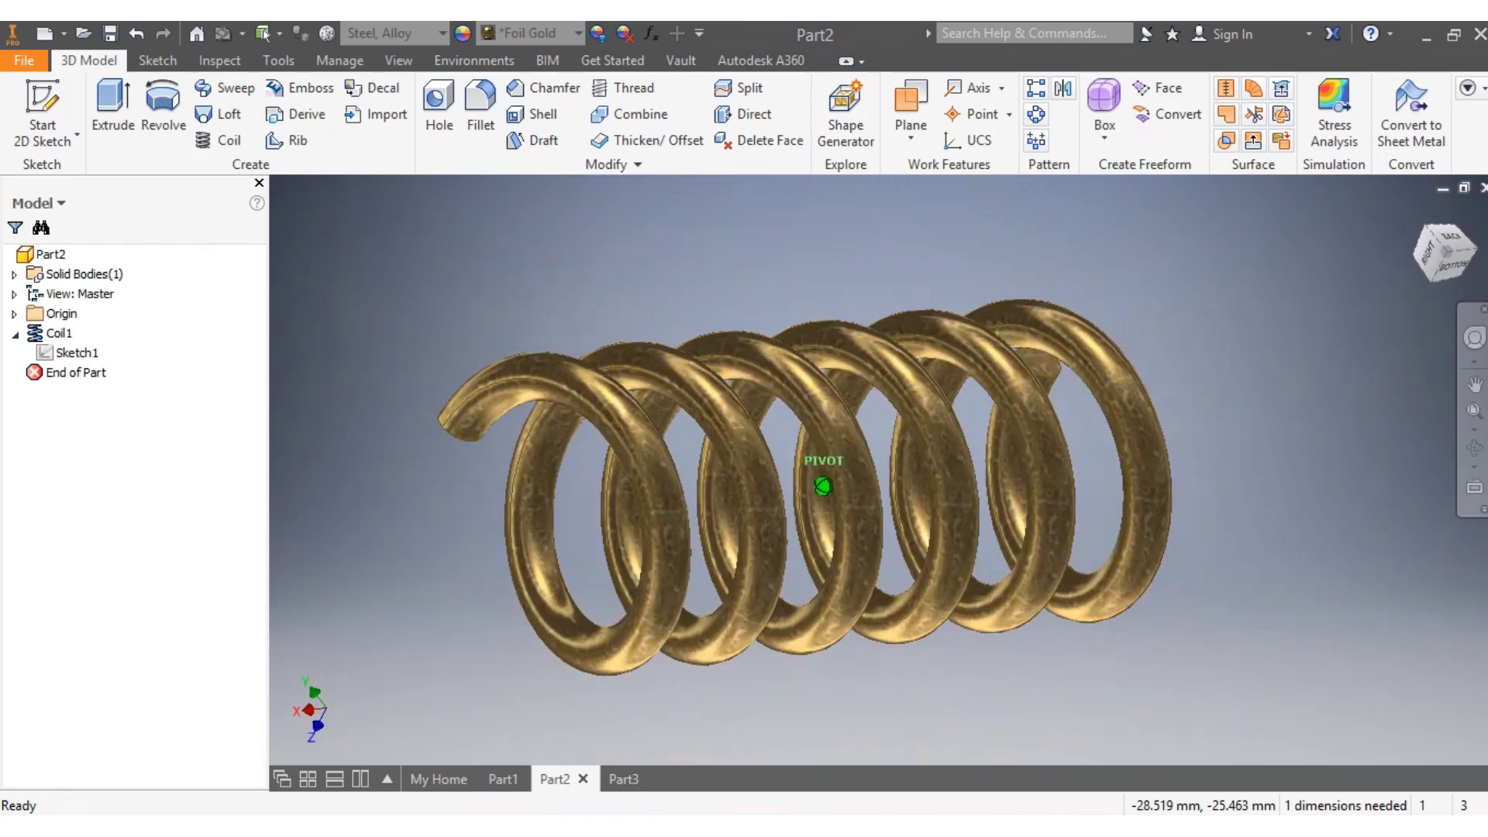
pyautogui.click(43, 34)
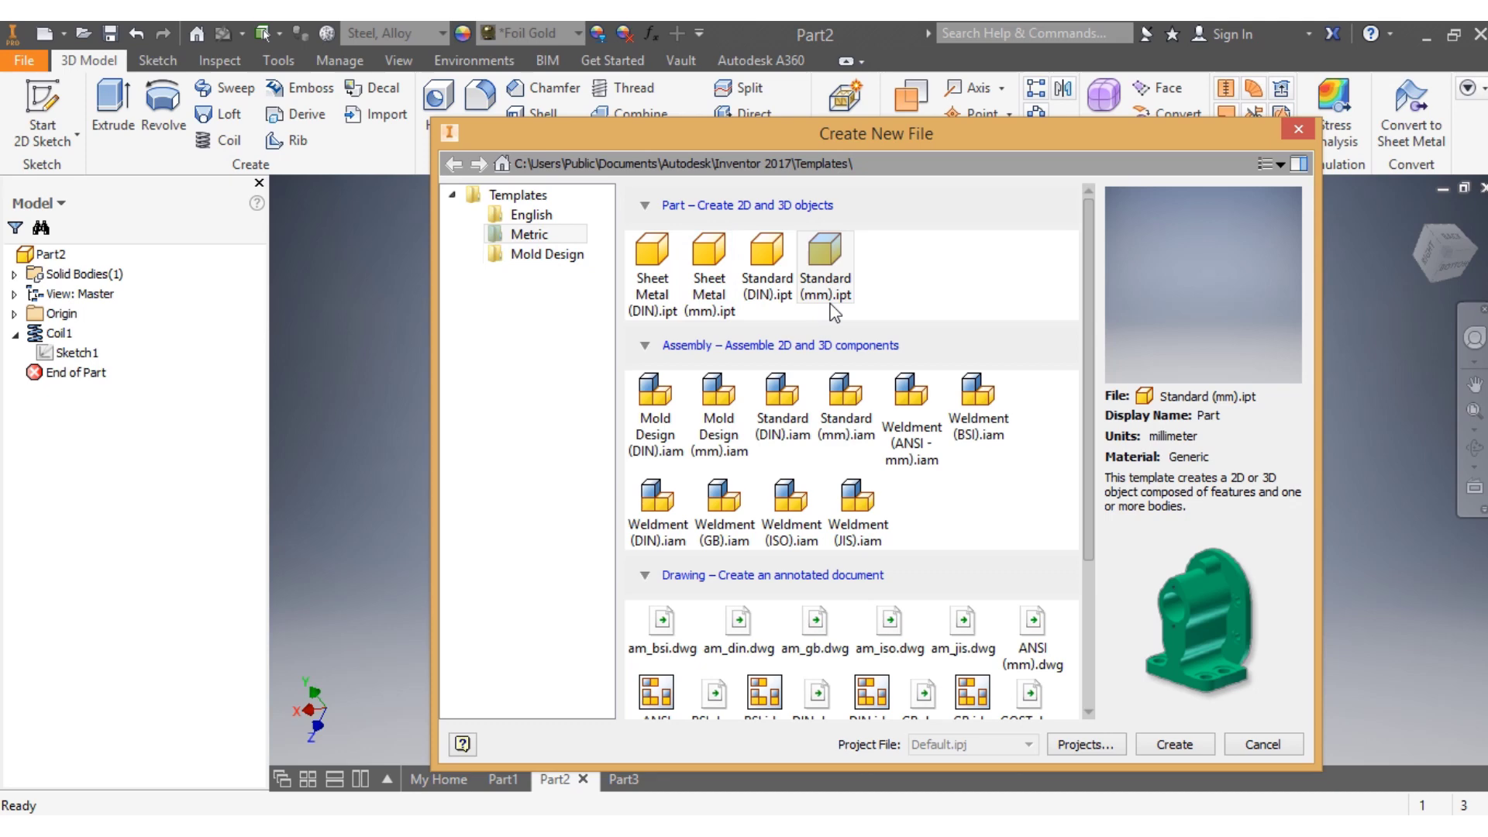
pyautogui.click(1175, 747)
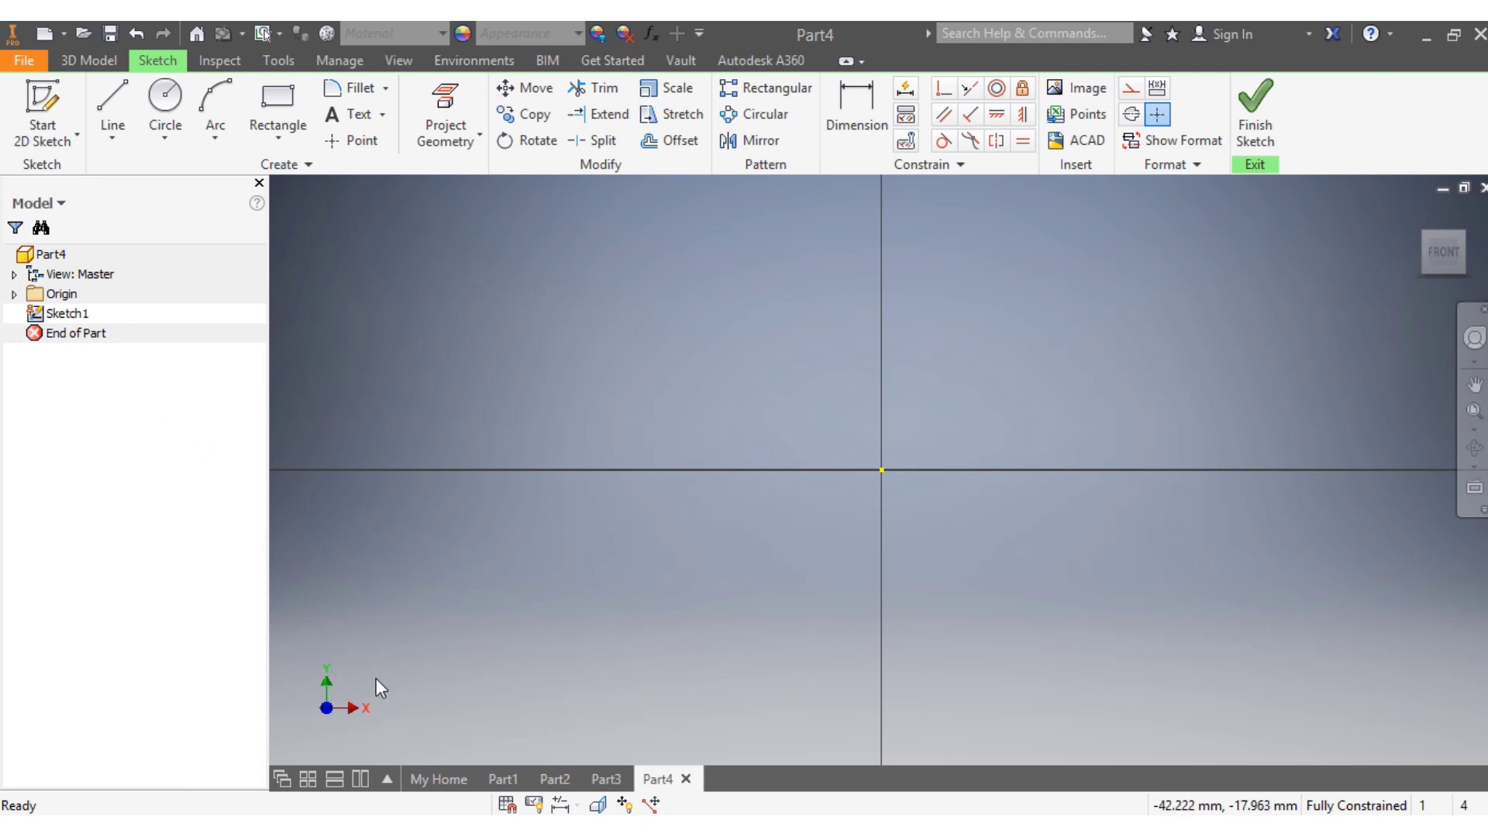
# Sketch a circle and dimension its diameter as 7 mm.
pyautogui.click(165, 98)
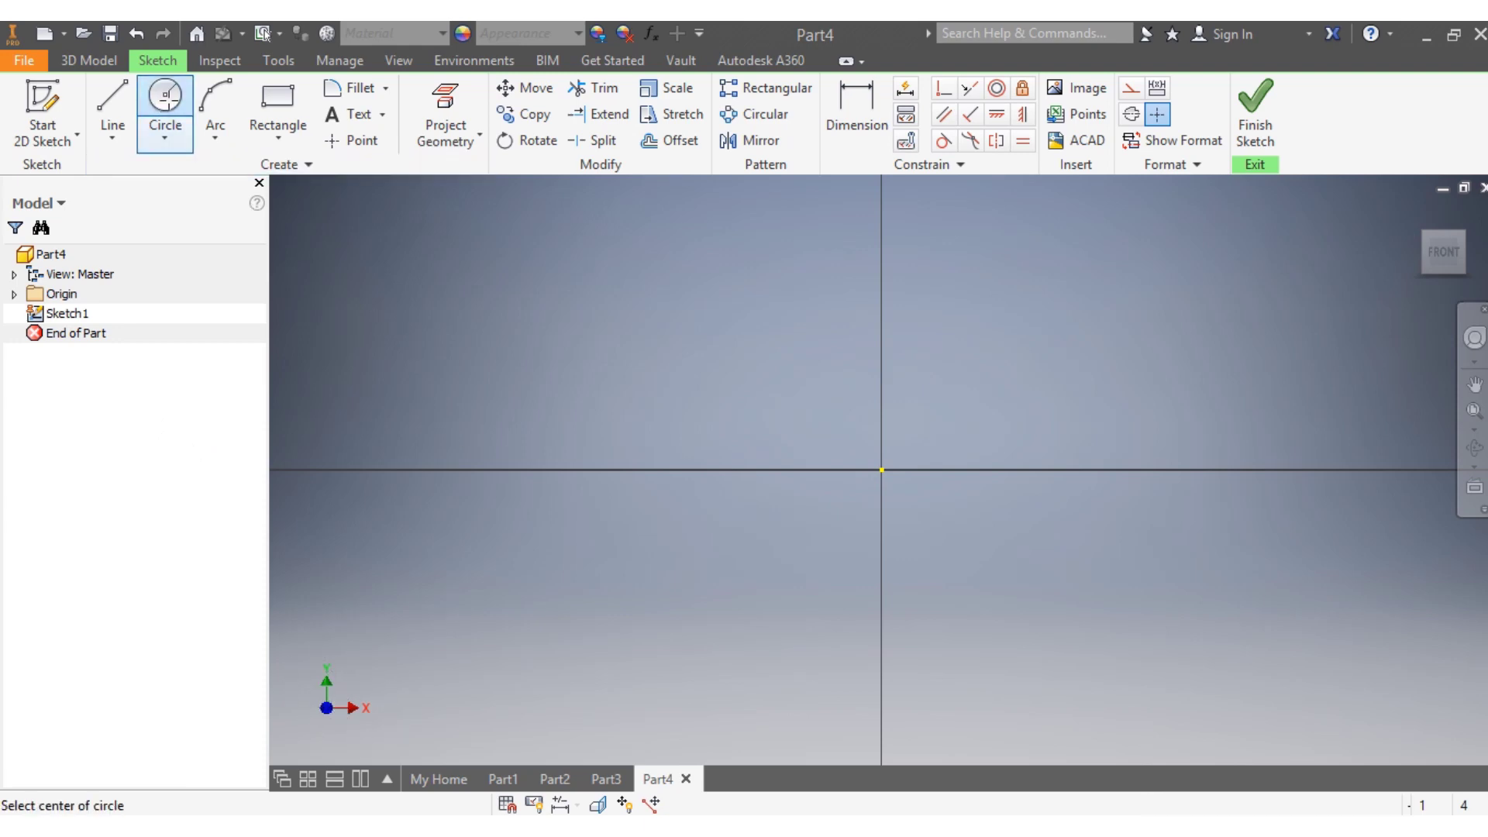
pyautogui.click(549, 296)
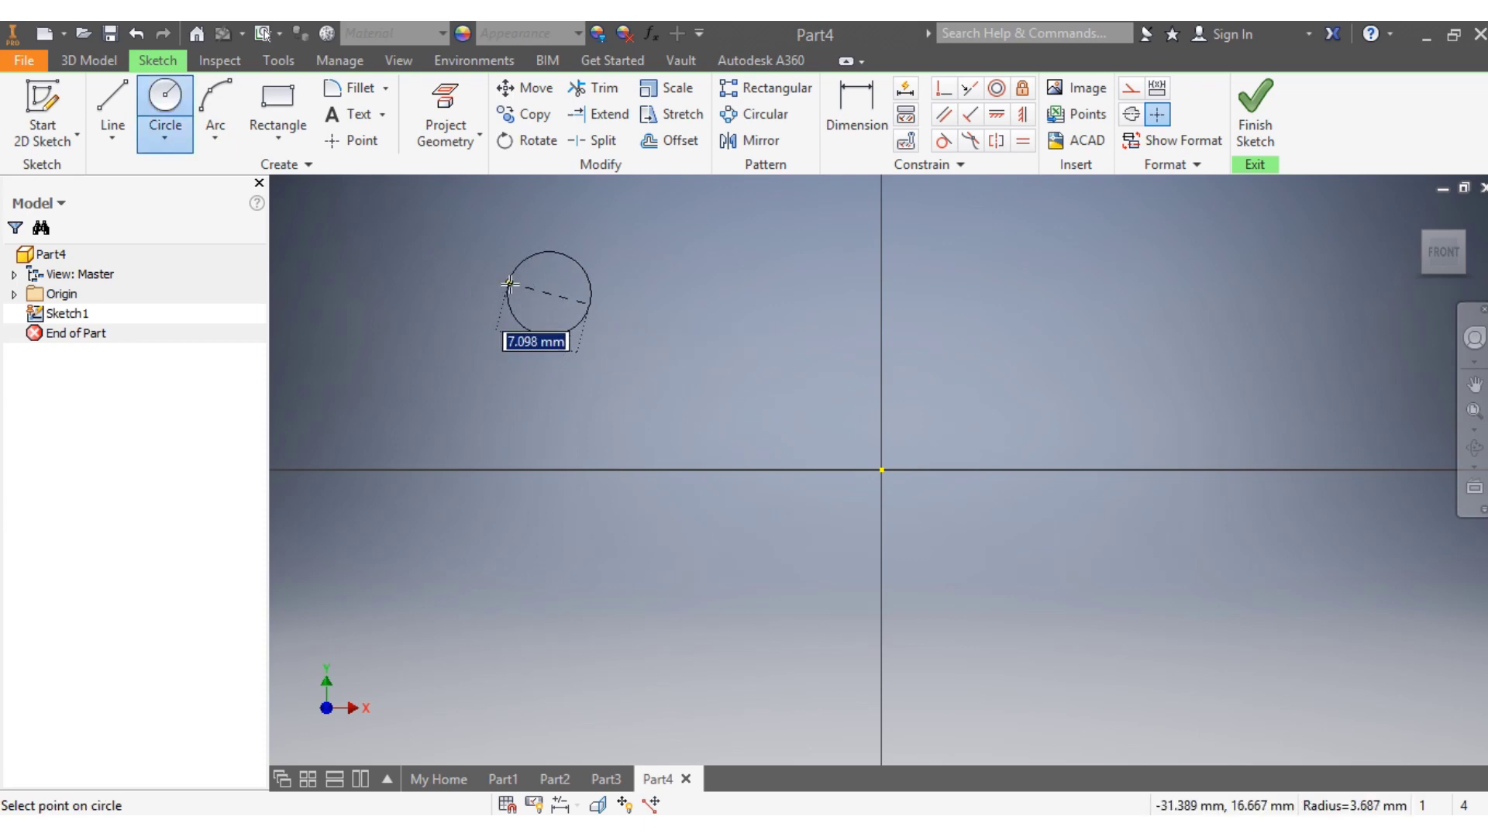
pyautogui.click(508, 282)
pyautogui.click(845, 91)
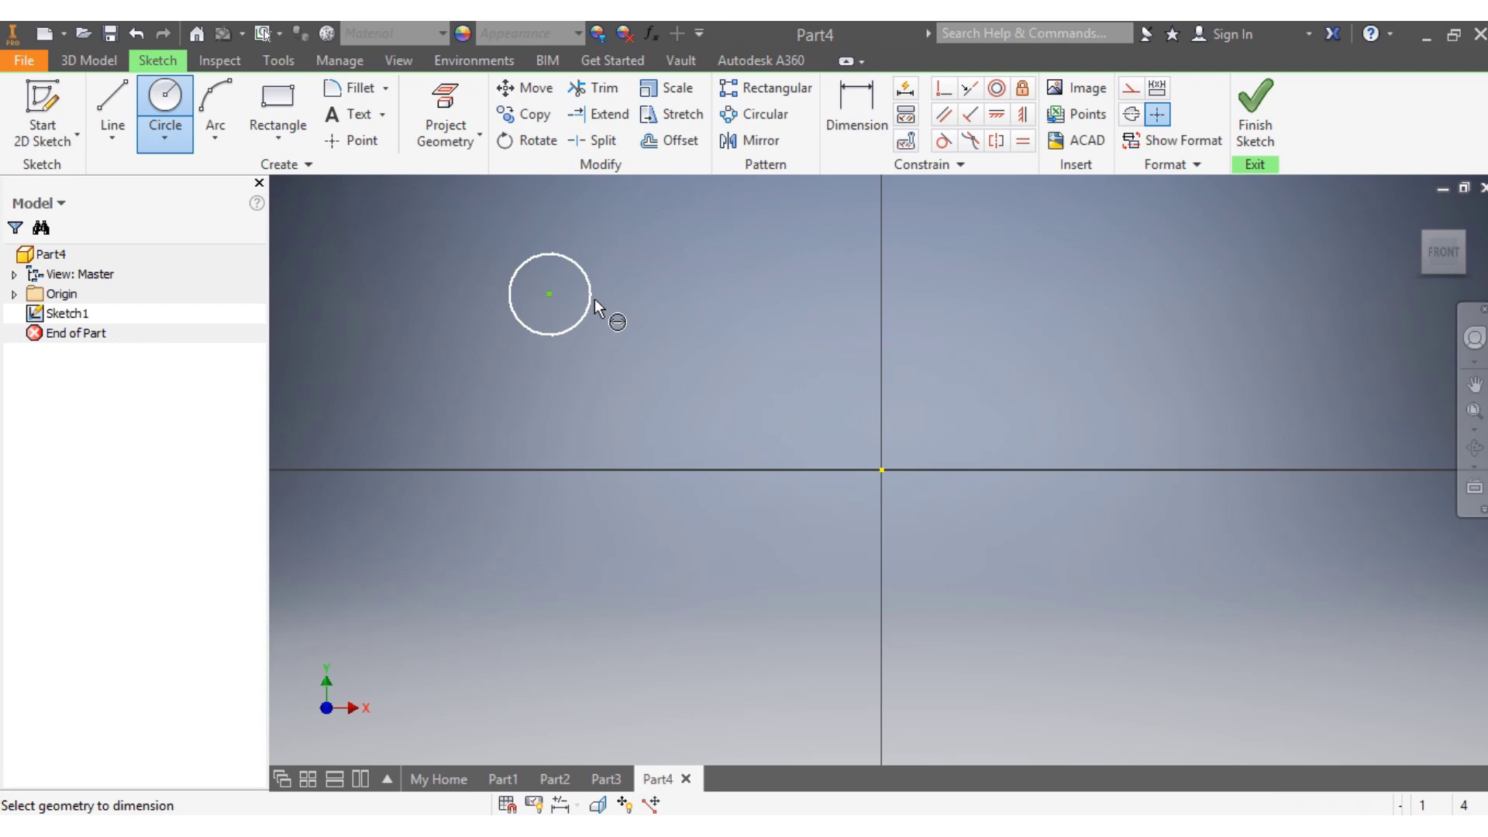
pyautogui.click(585, 277)
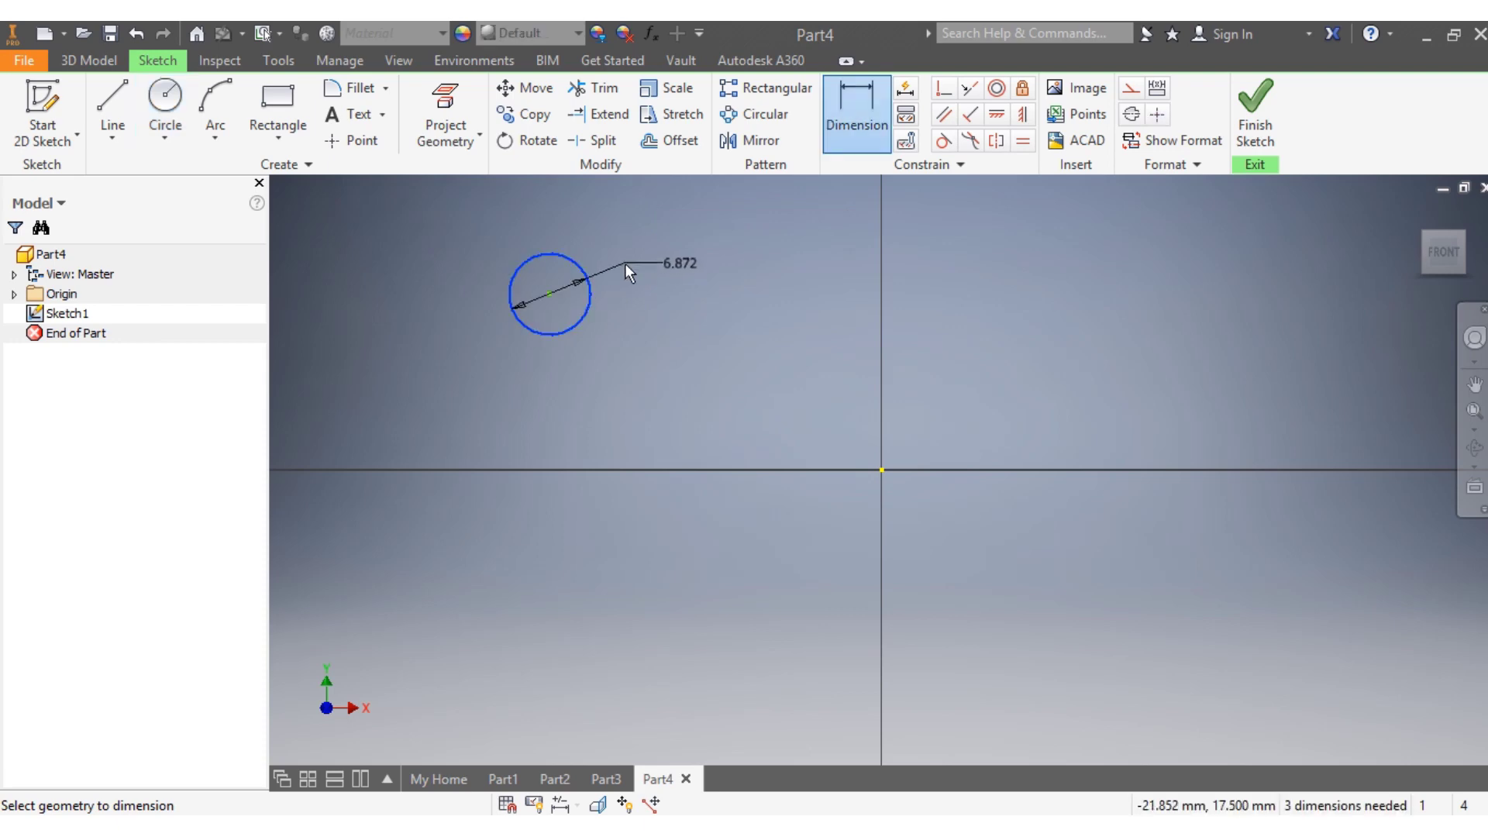
pyautogui.click(669, 261)
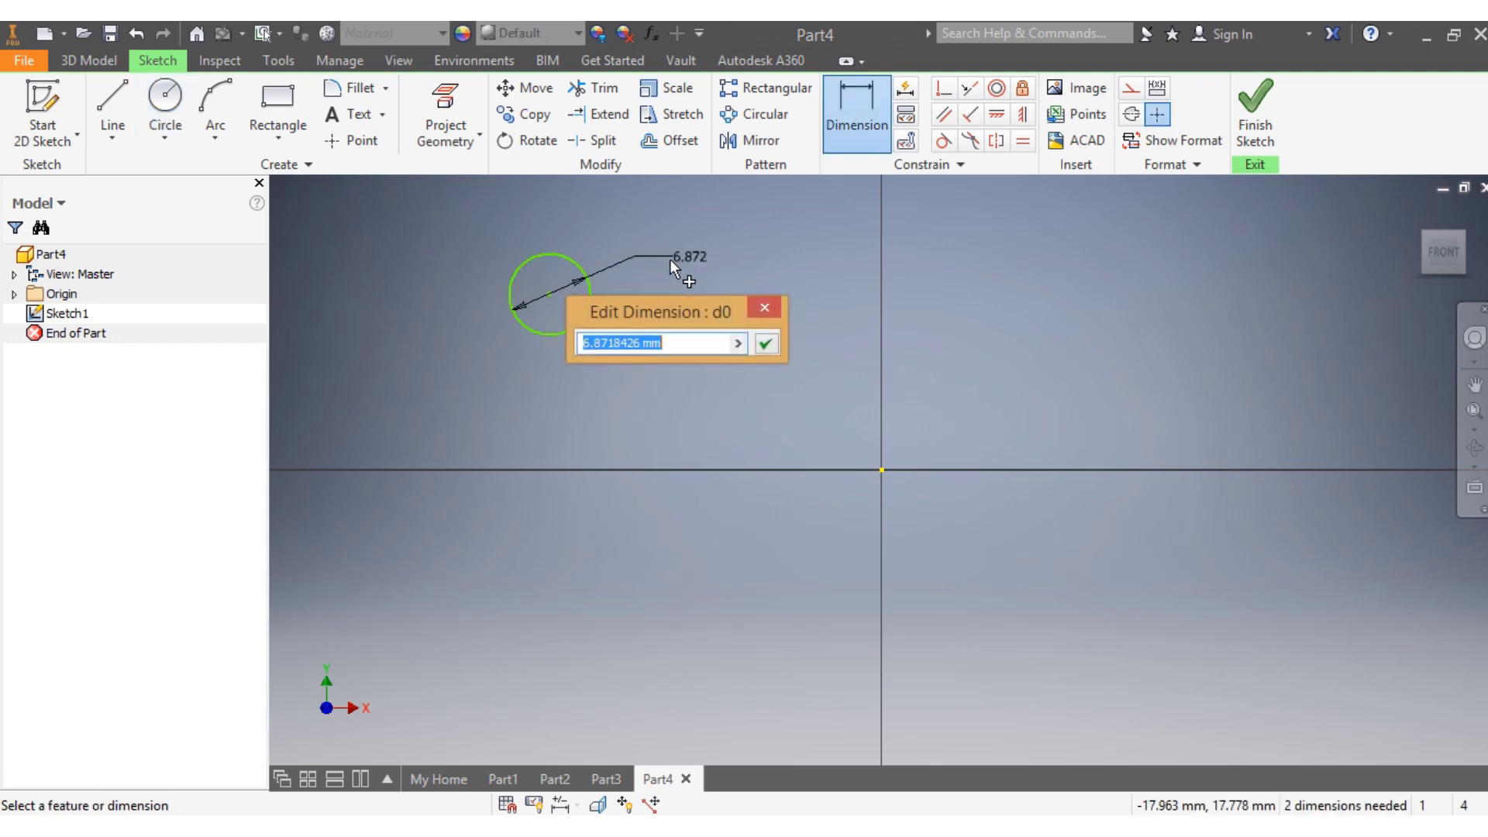
pyautogui.write('7')
pyautogui.press('Return')
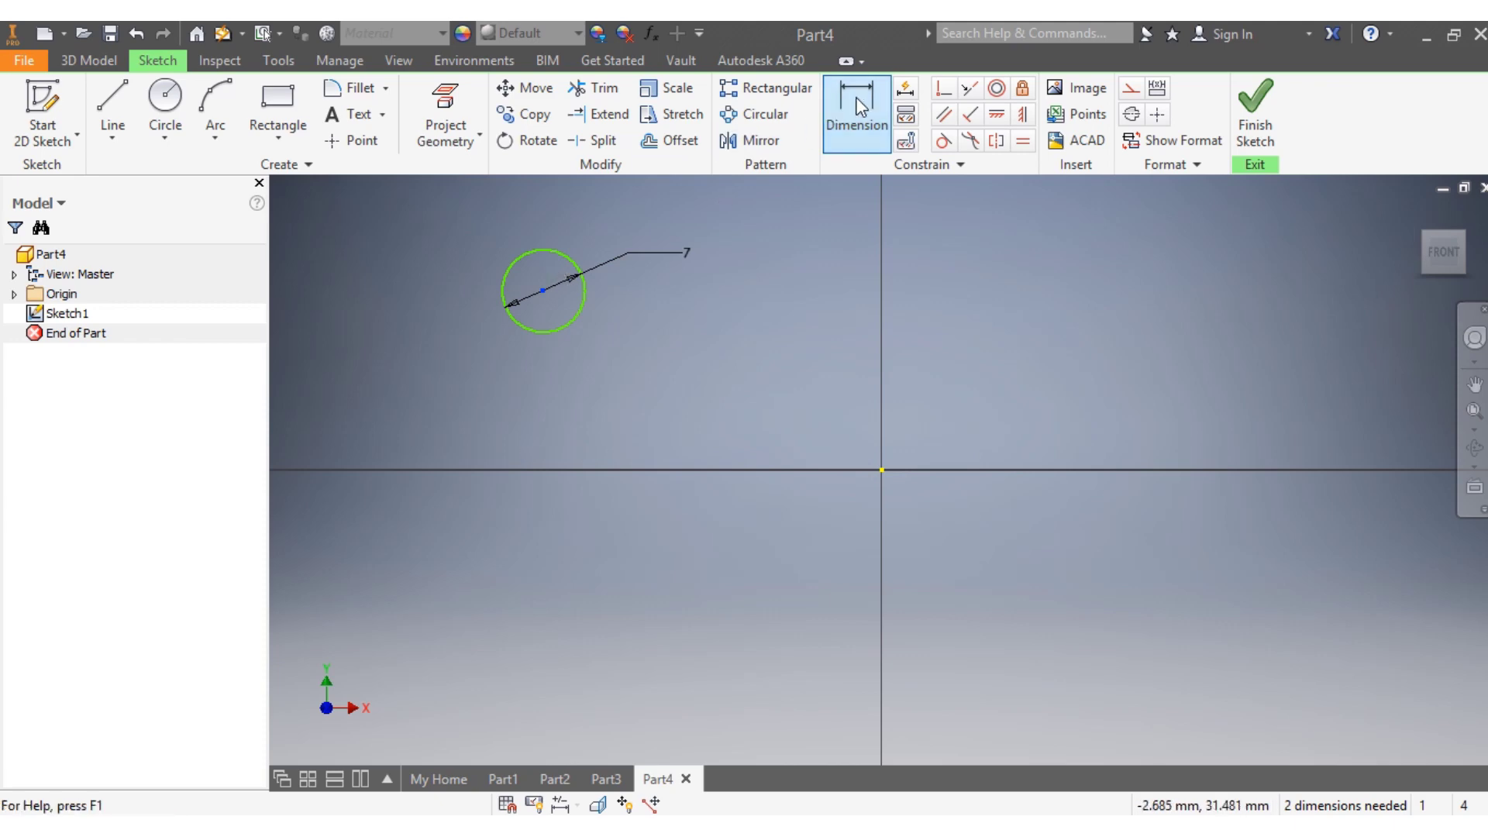
# Dimension the circle's centre 20 mm above the origin.
pyautogui.click(544, 293)
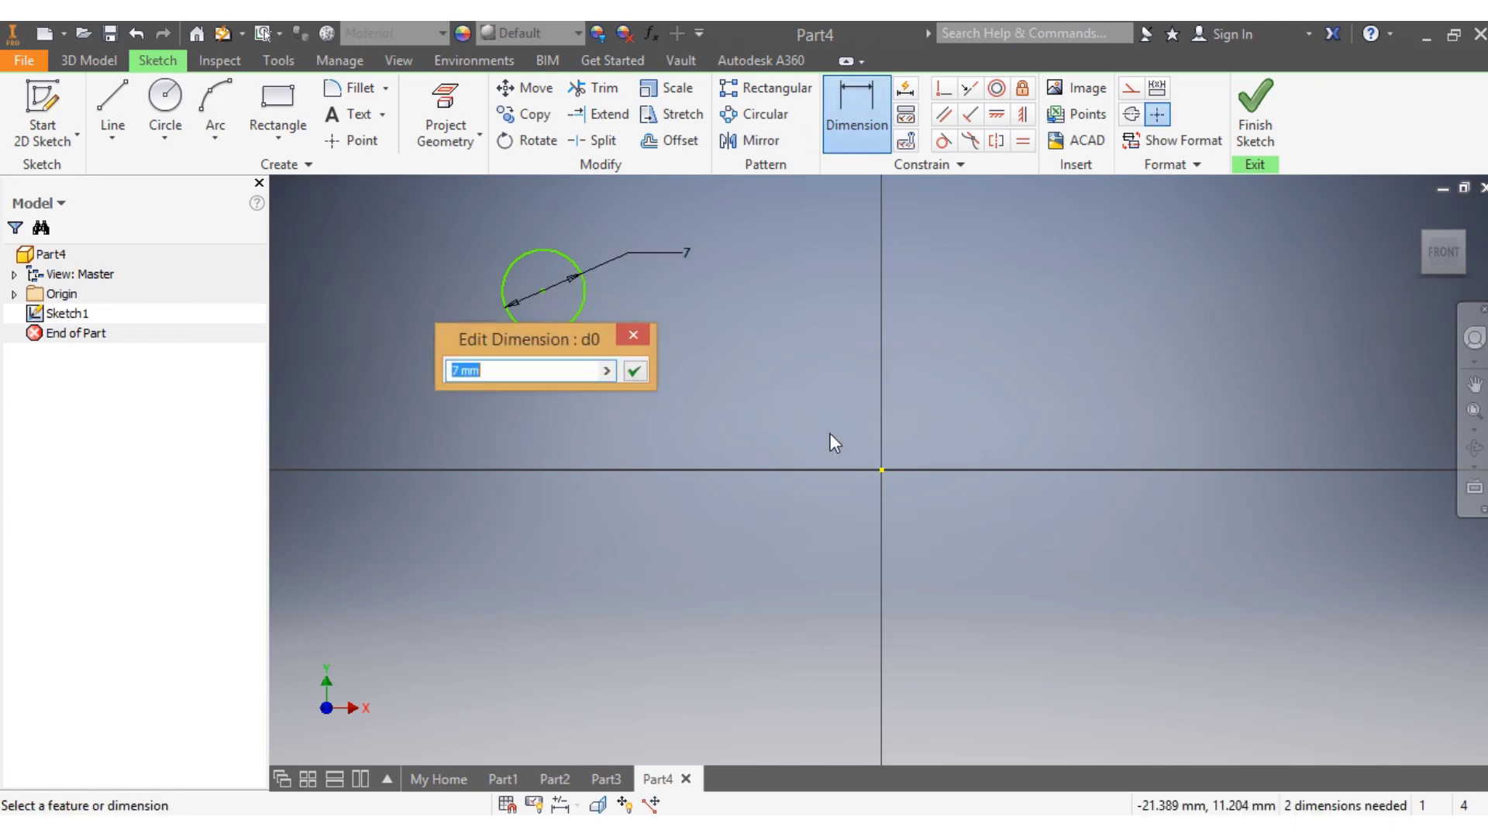
pyautogui.click(639, 336)
pyautogui.click(834, 143)
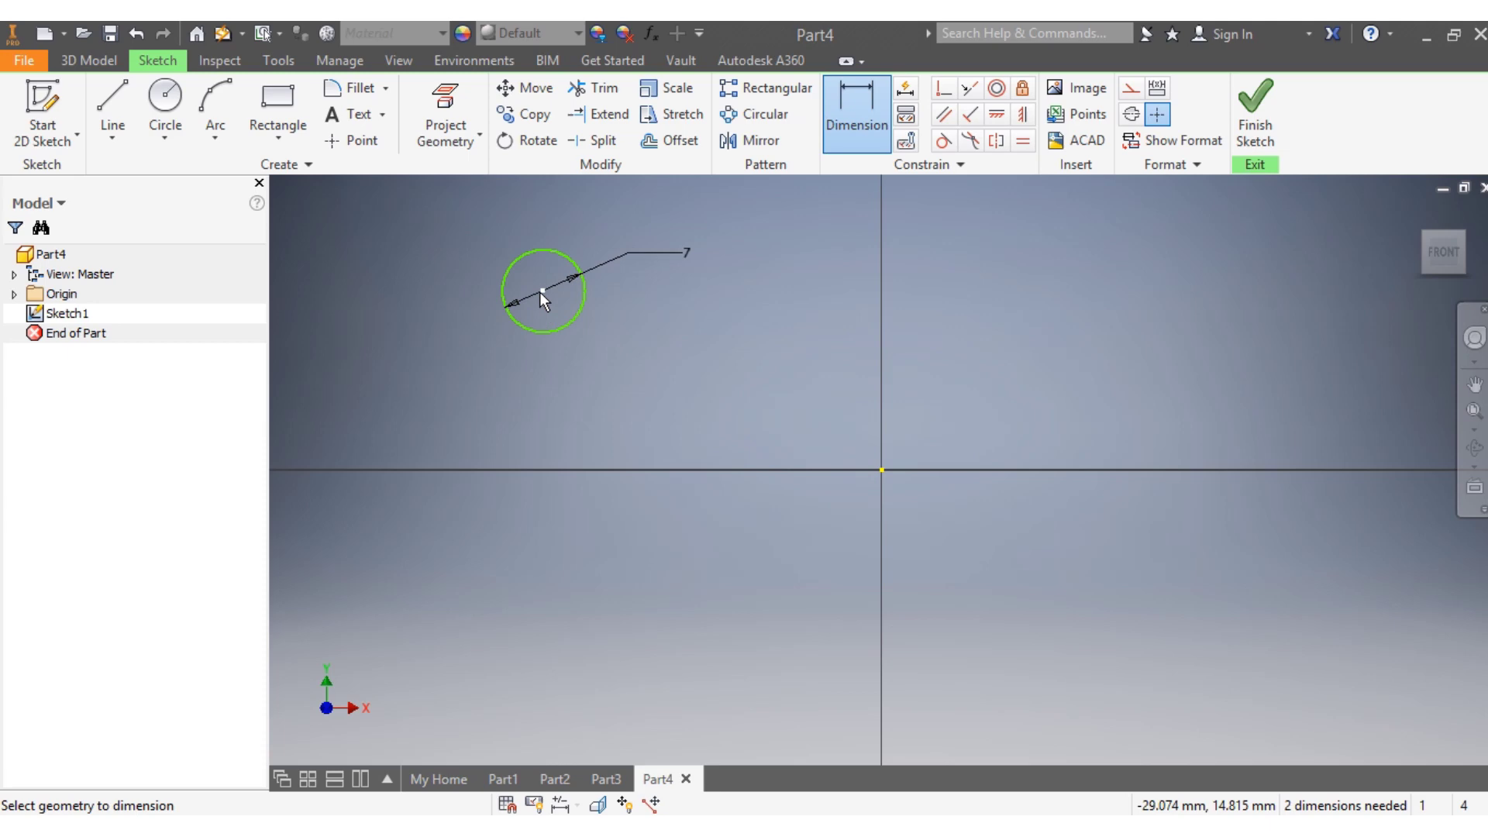
pyautogui.click(879, 468)
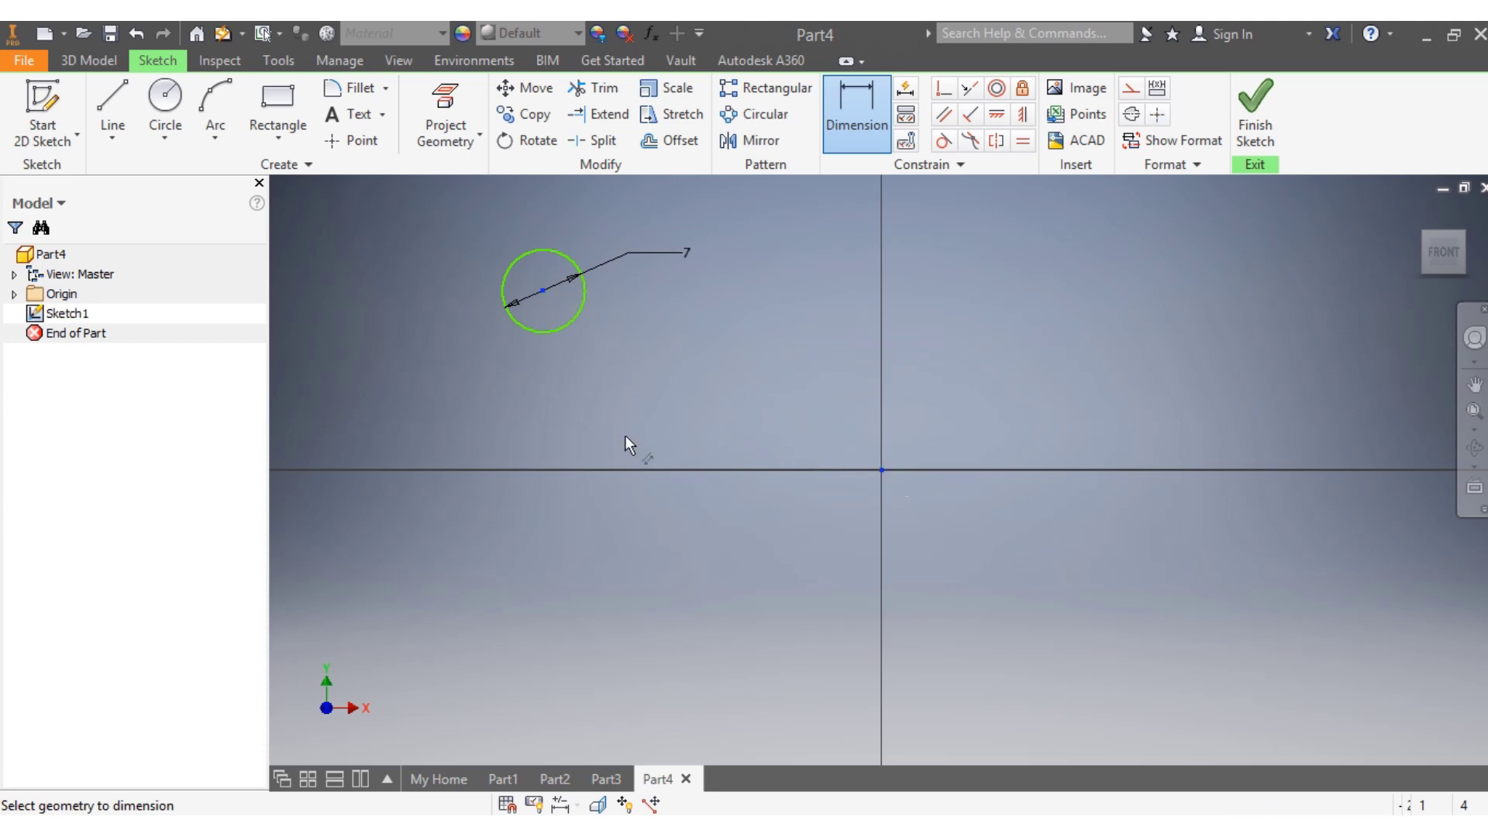
pyautogui.click(543, 291)
pyautogui.click(432, 416)
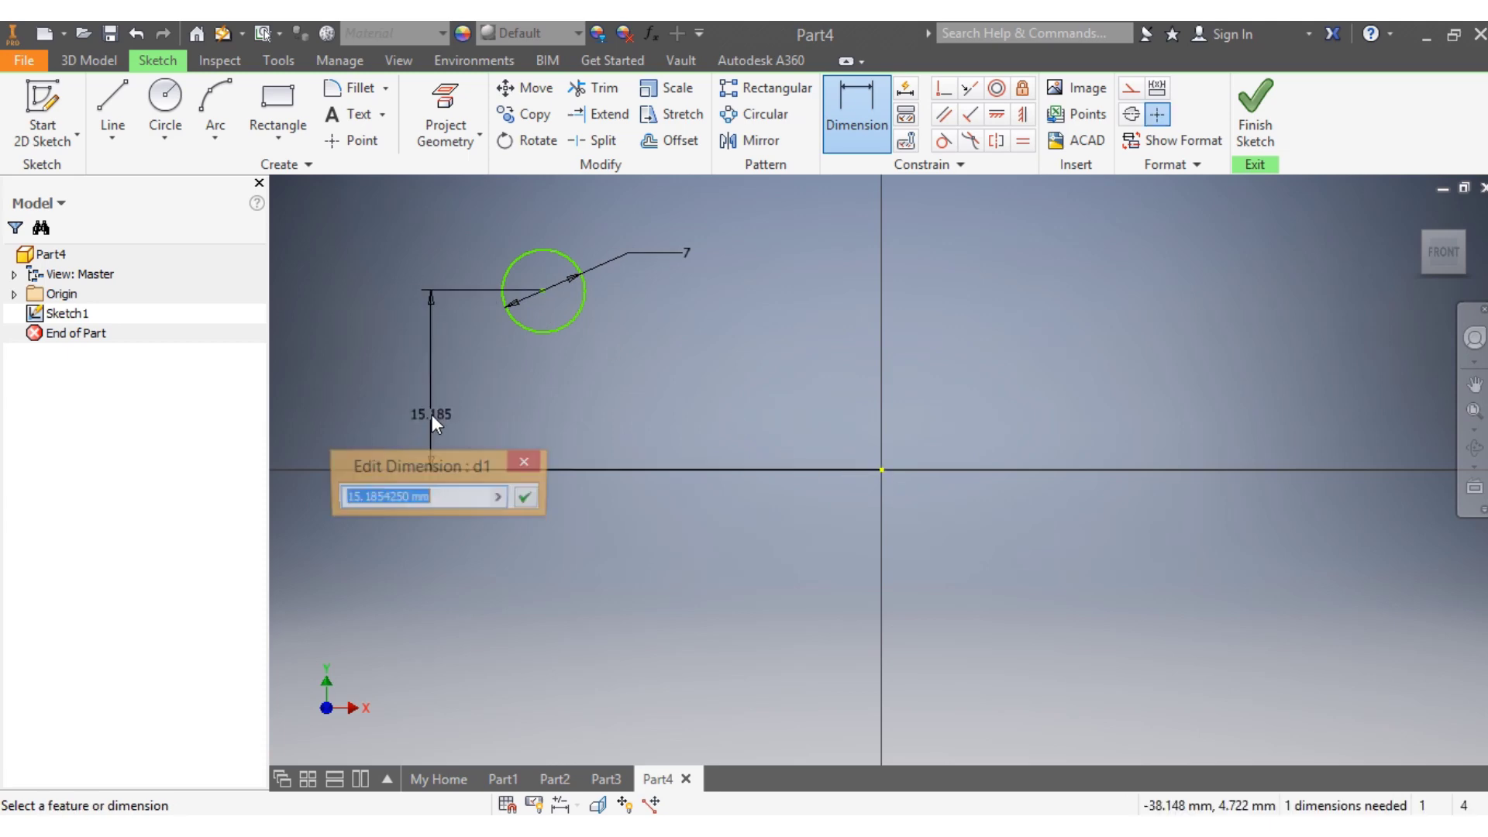
pyautogui.write('20')
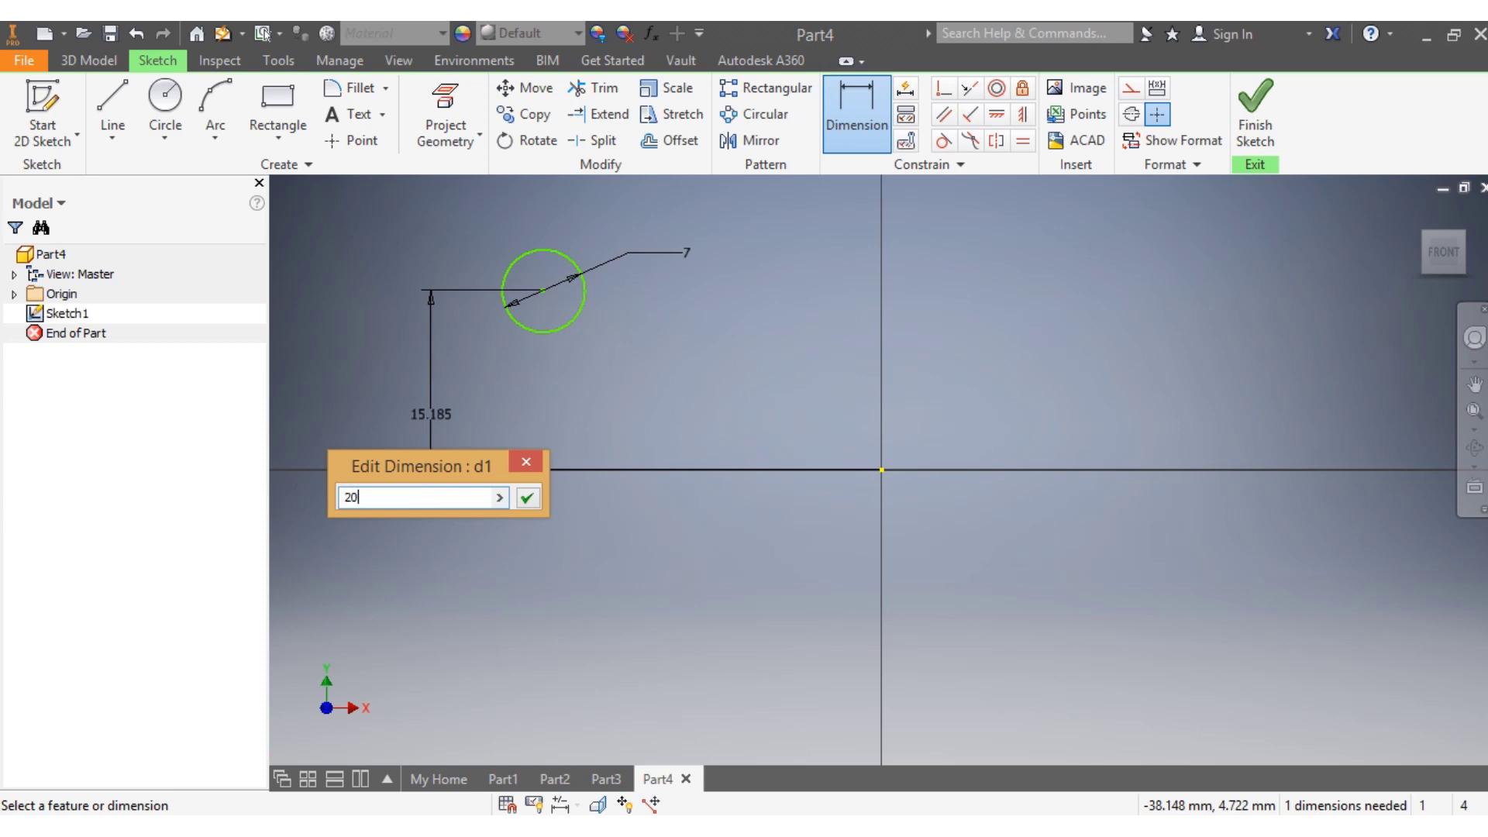
pyautogui.press('Return')
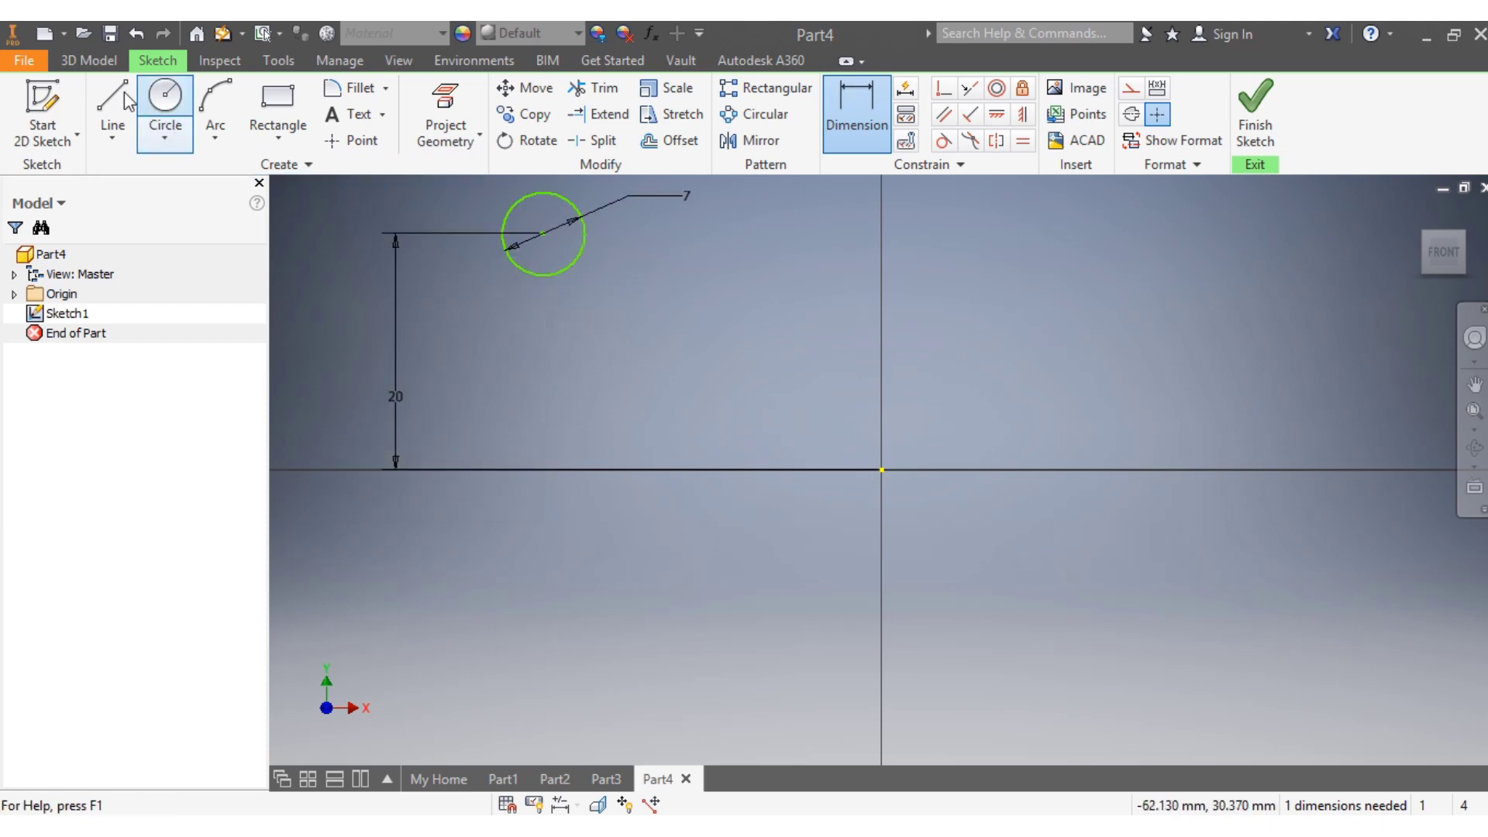
# Start a Coil with the 7 mm circle as profile and the origin X Axis as axis.
pyautogui.click(98, 63)
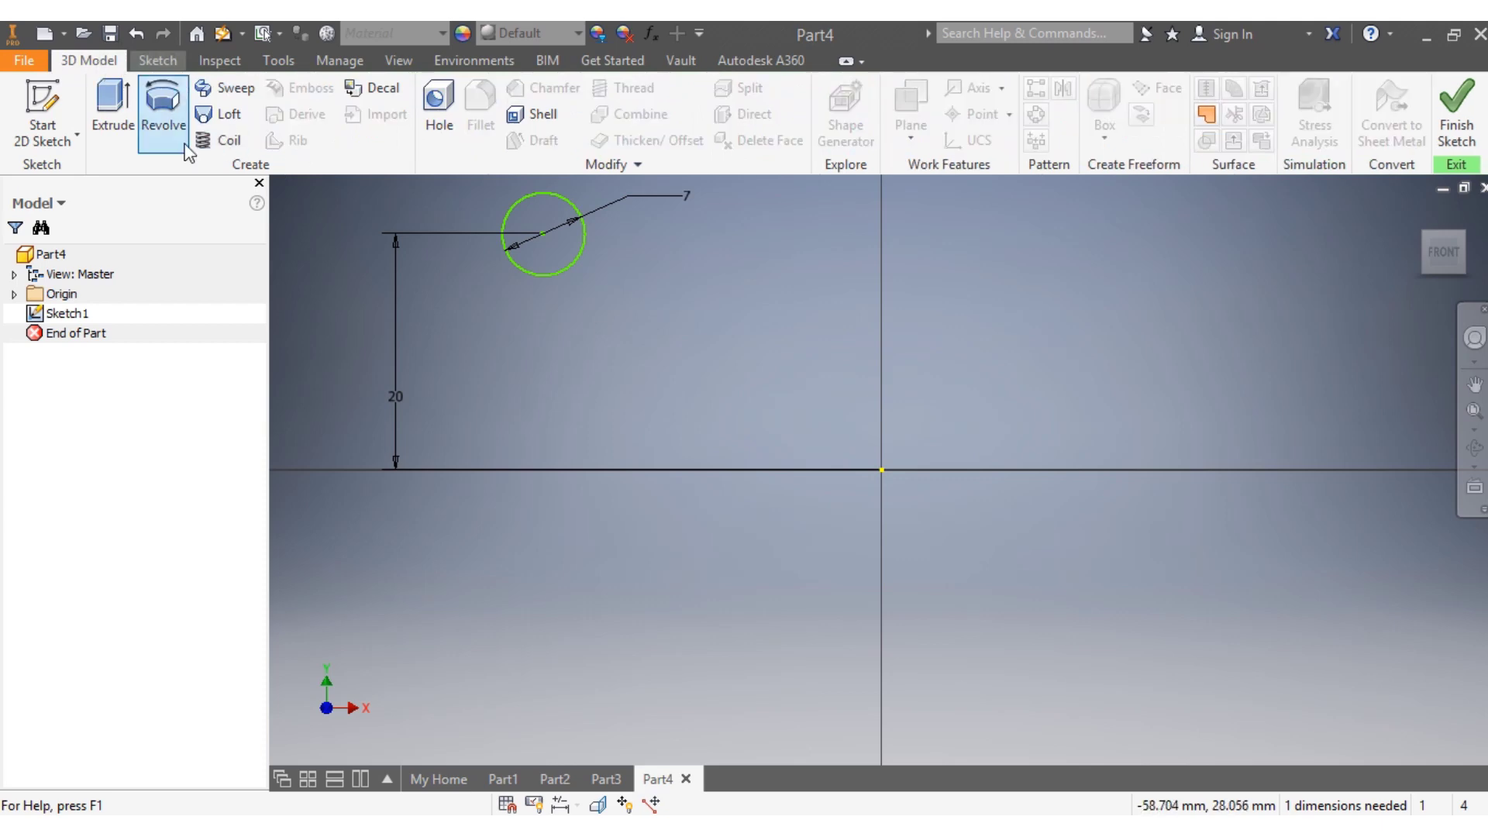
pyautogui.click(221, 139)
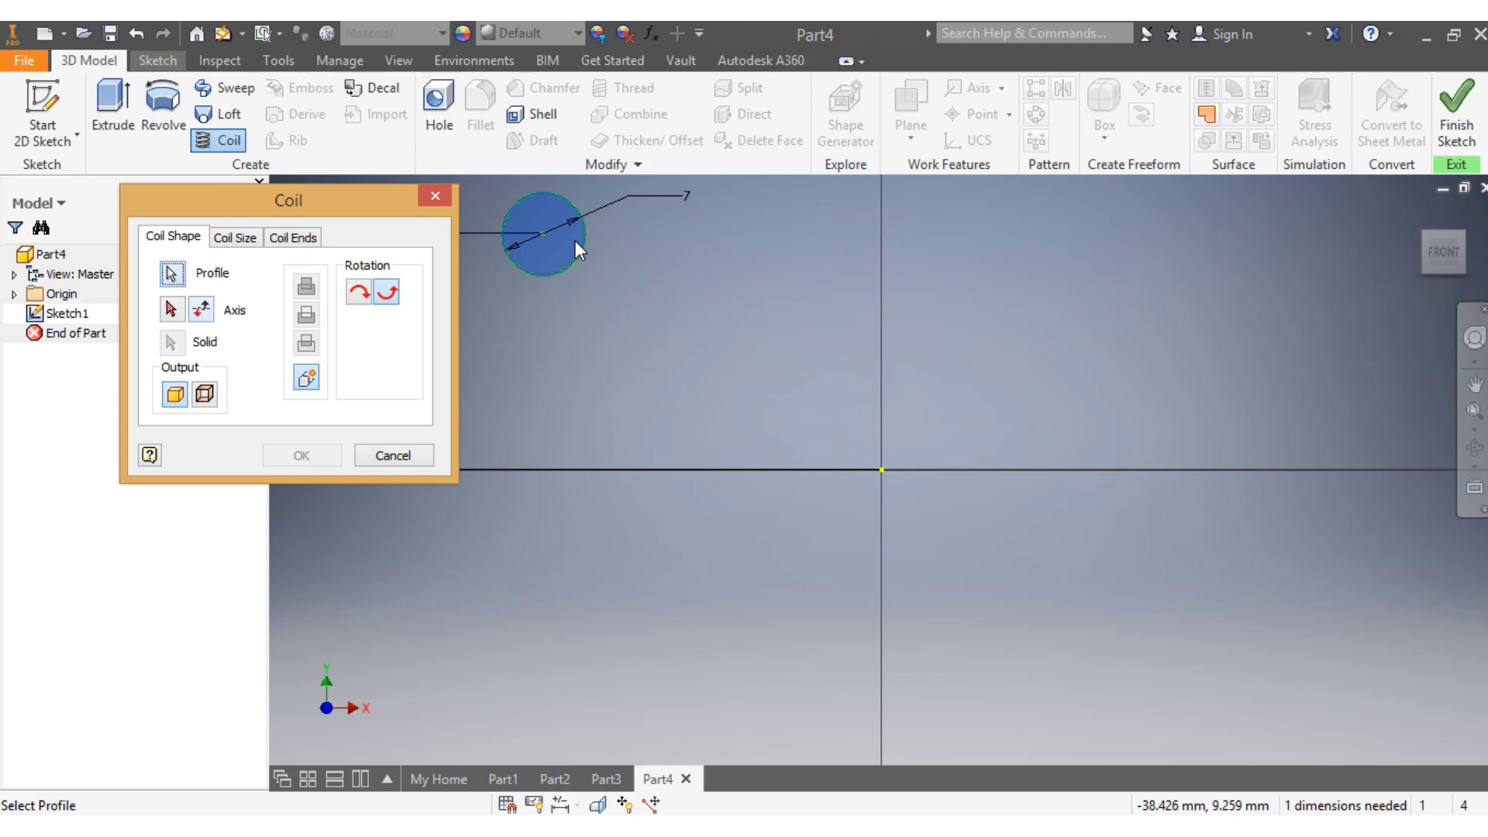
pyautogui.click(549, 250)
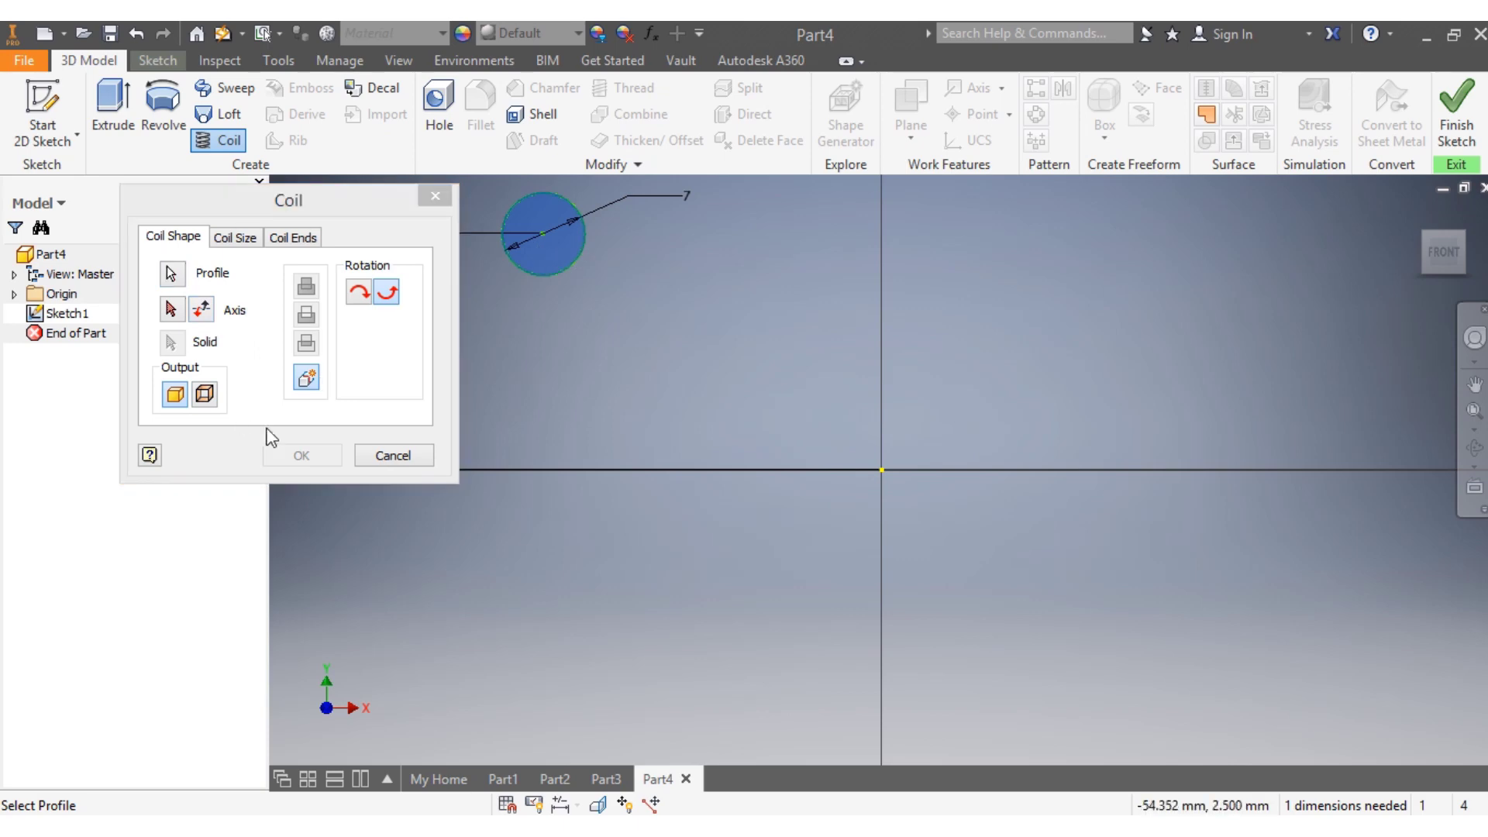
pyautogui.click(173, 311)
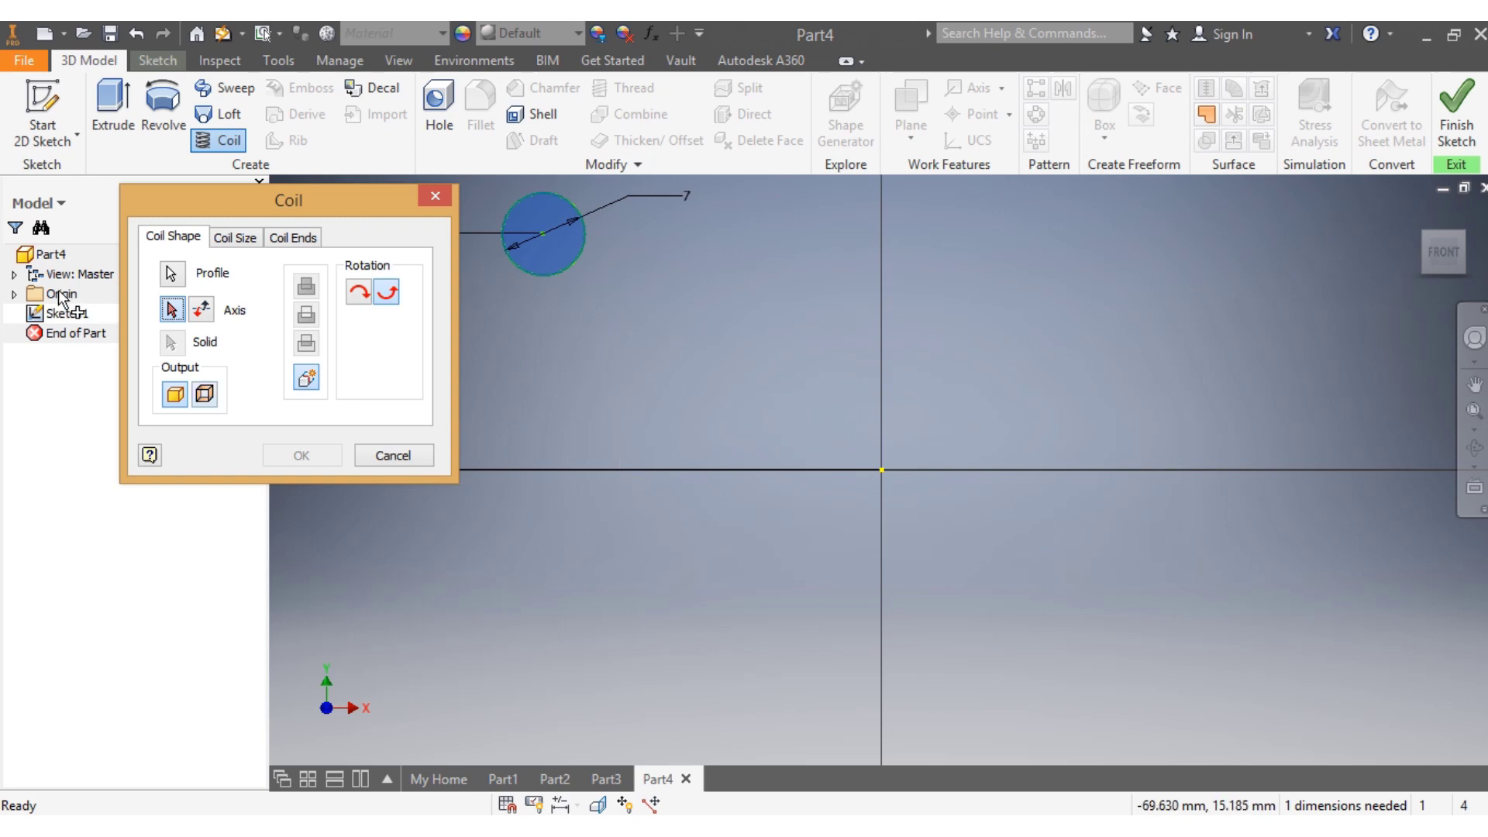
pyautogui.click(14, 293)
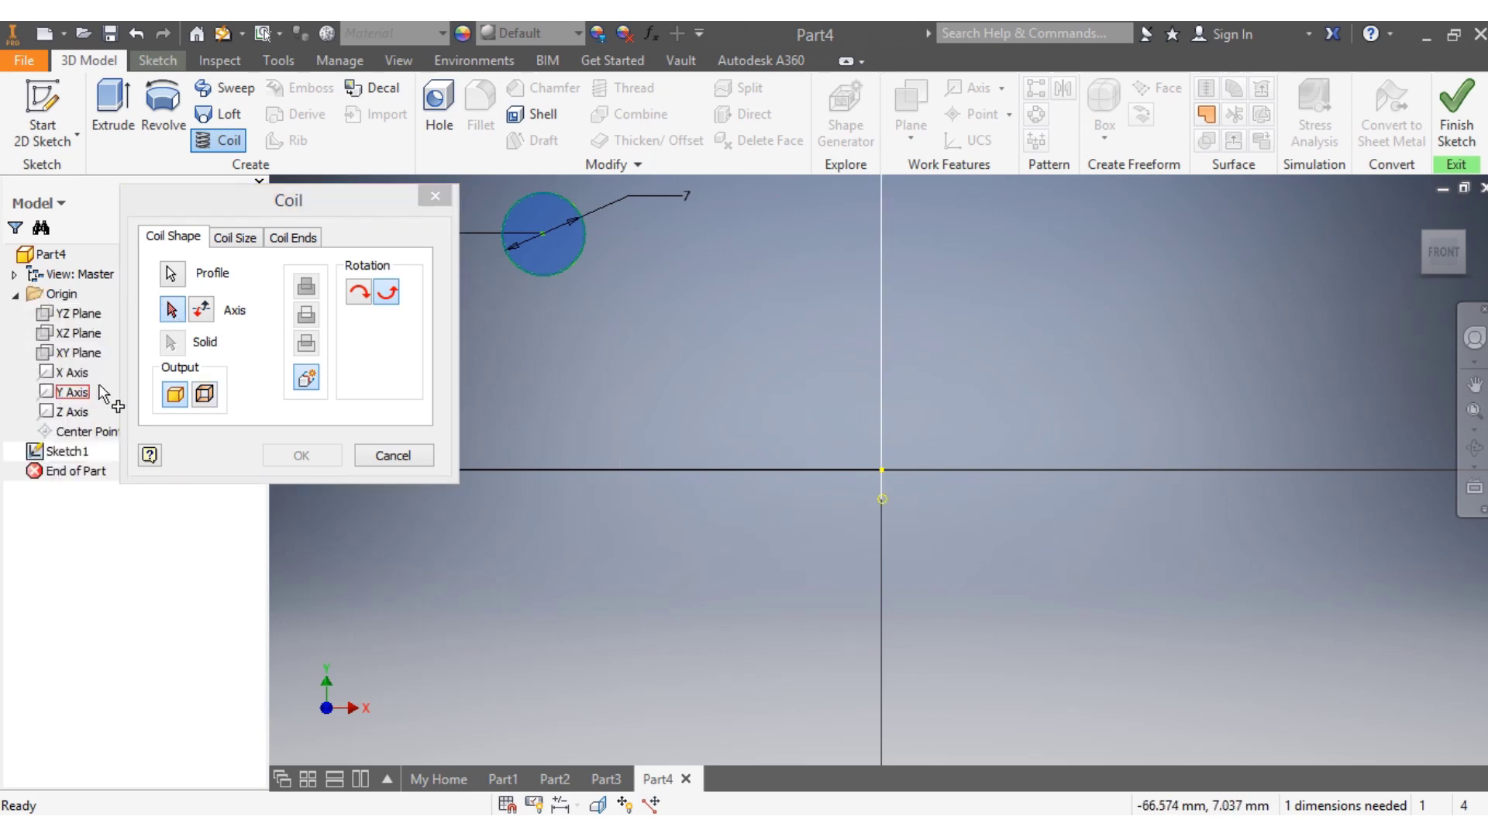
pyautogui.click(72, 374)
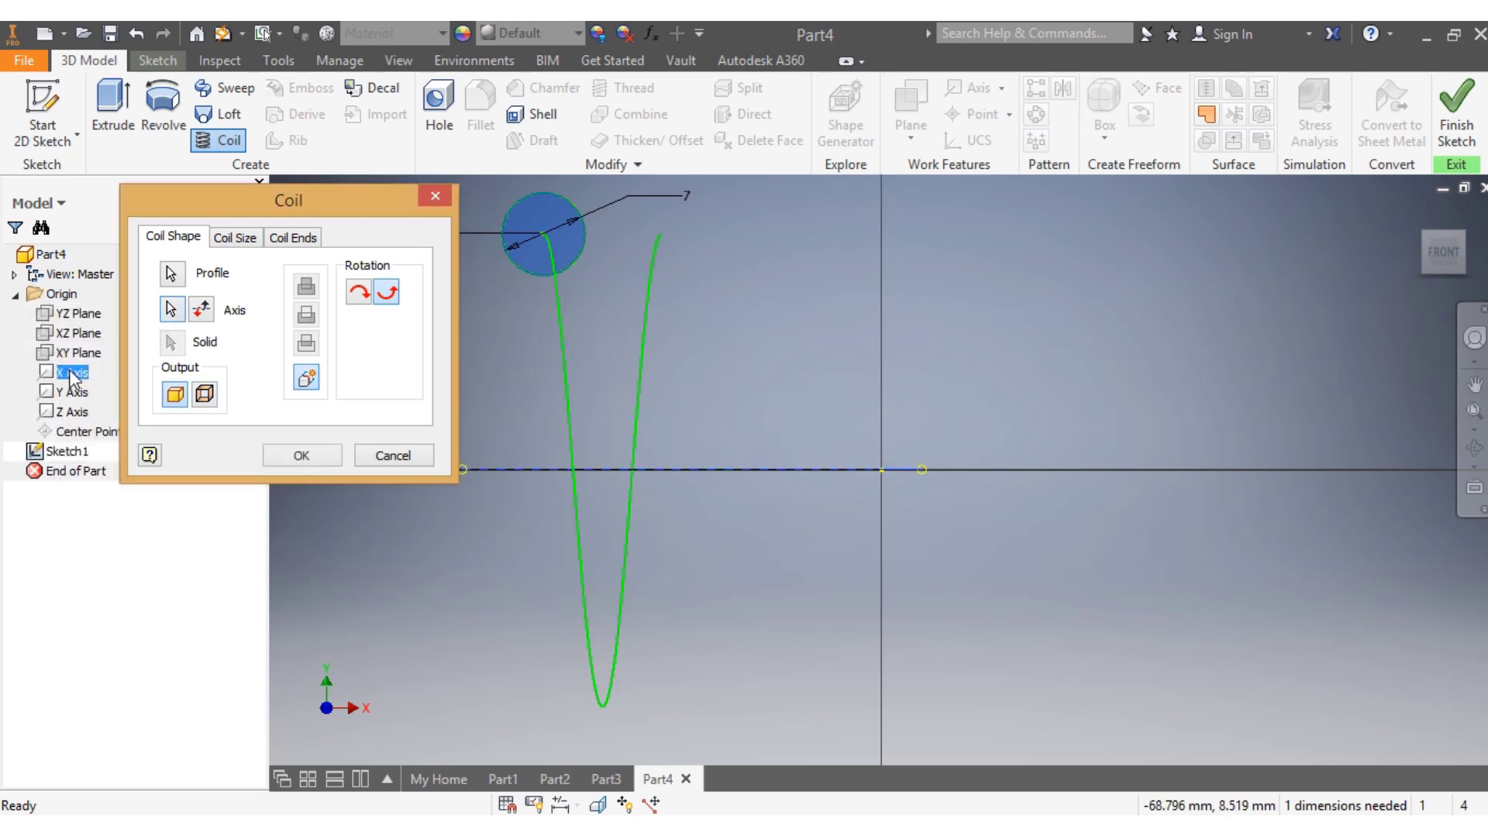
# Set coil pitch to 18 mm and revolutions to 6, creating Coil1.
pyautogui.click(235, 239)
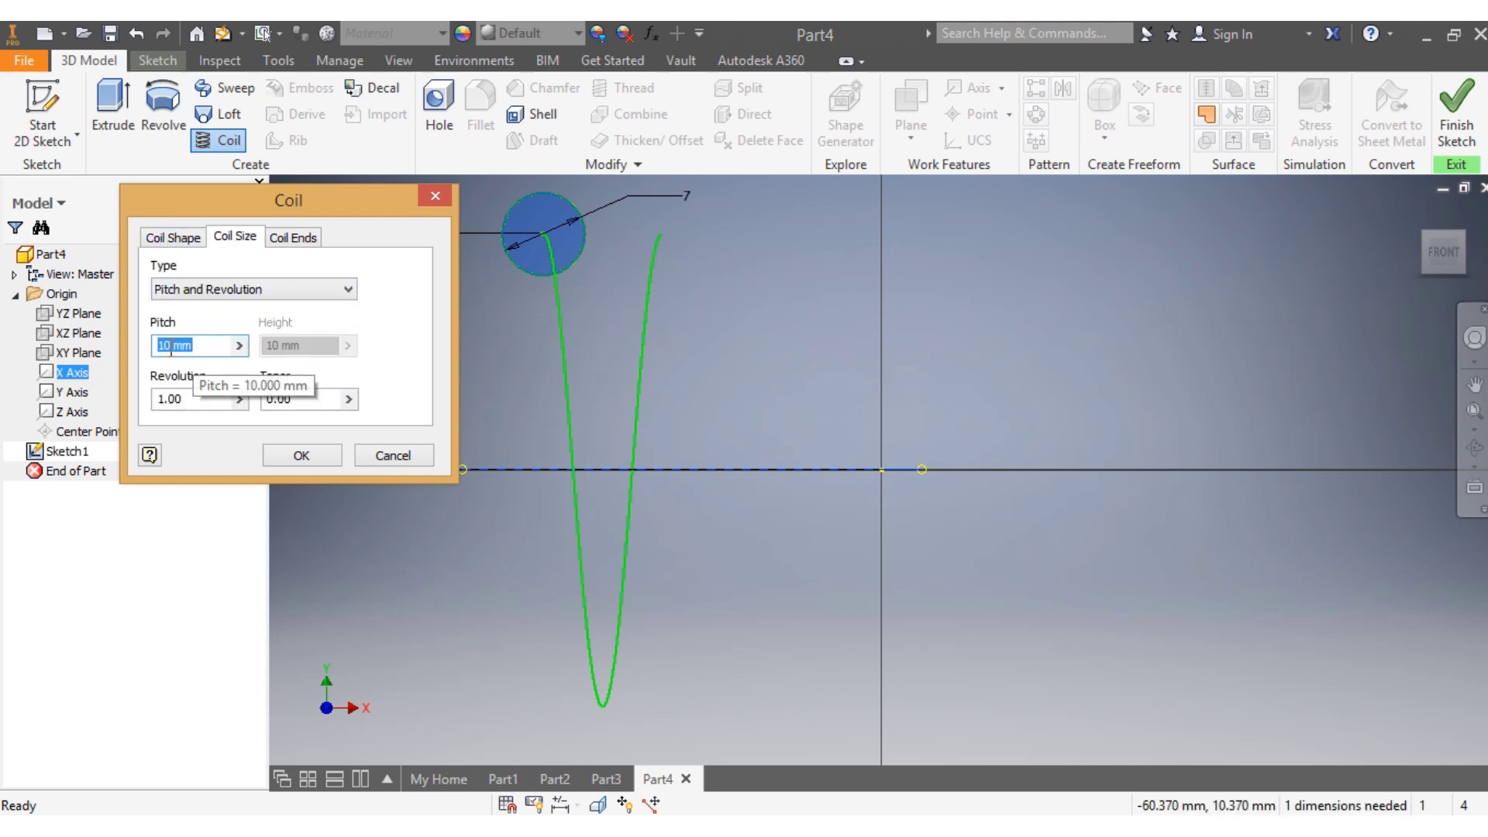
pyautogui.click(172, 346)
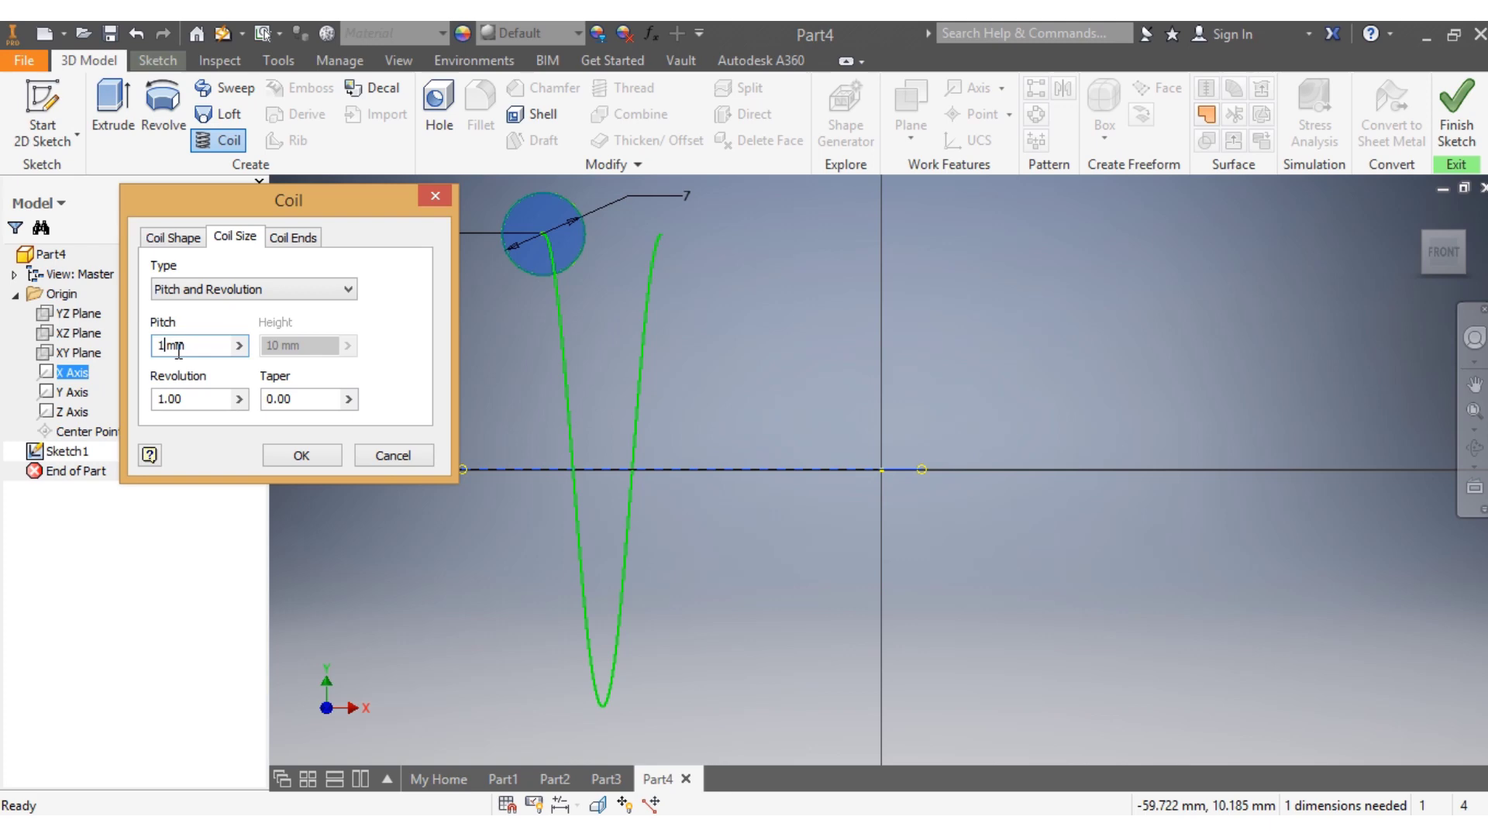
pyautogui.write('8')
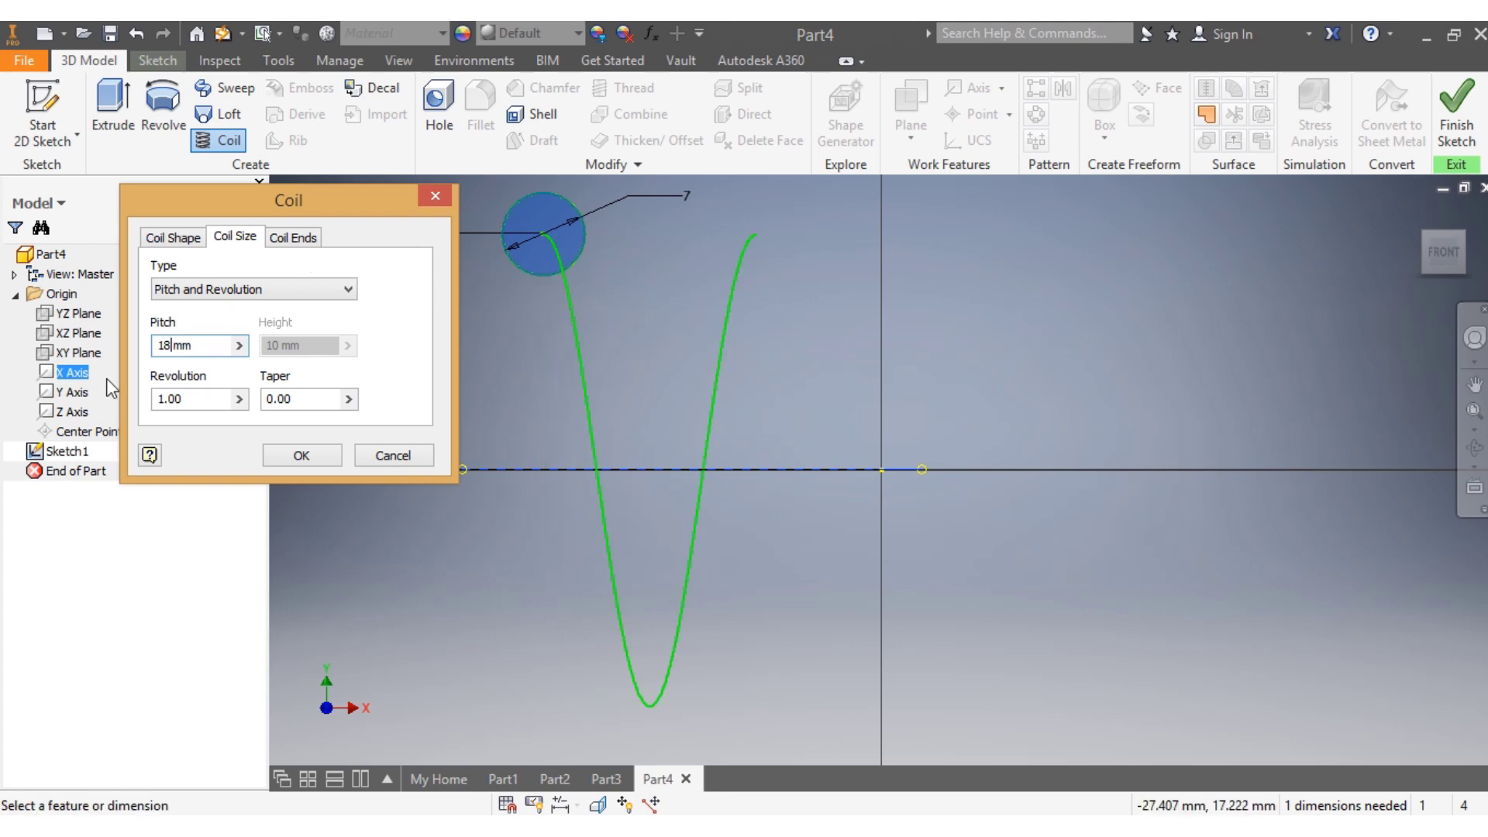
pyautogui.click(163, 399)
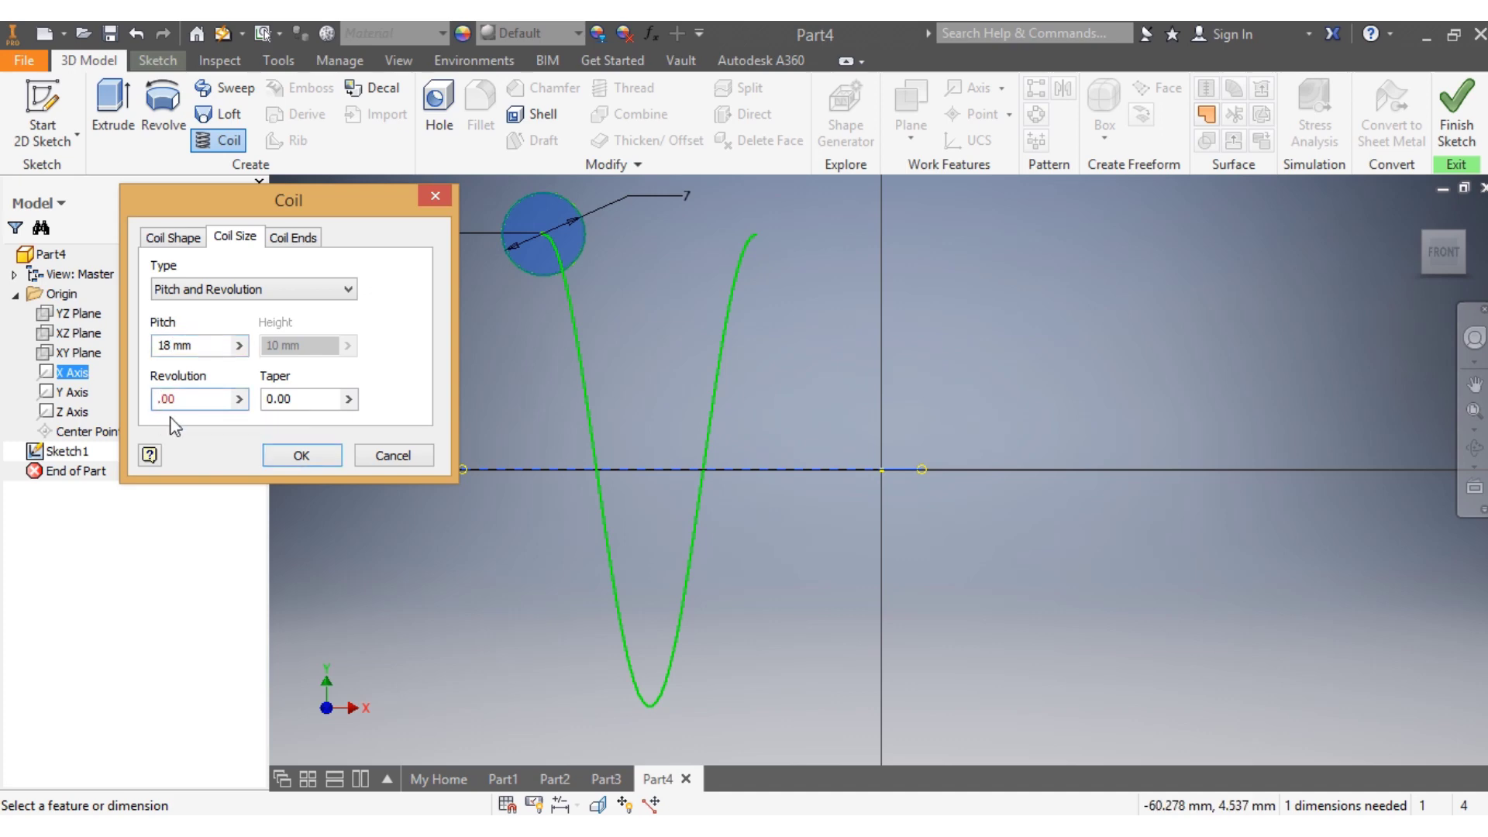
pyautogui.write('7')
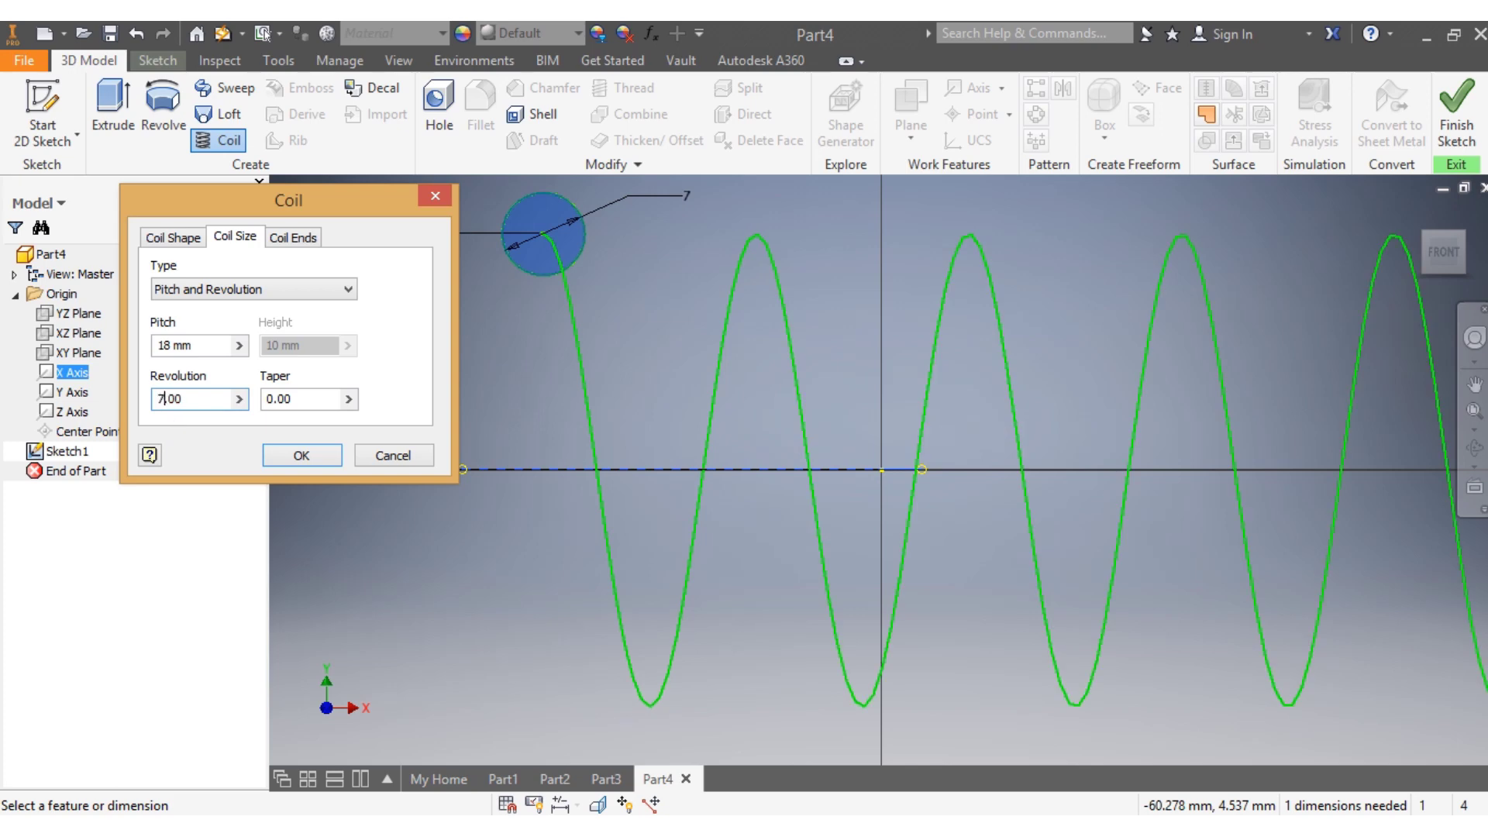
pyautogui.scroll(-2, 791, 503)
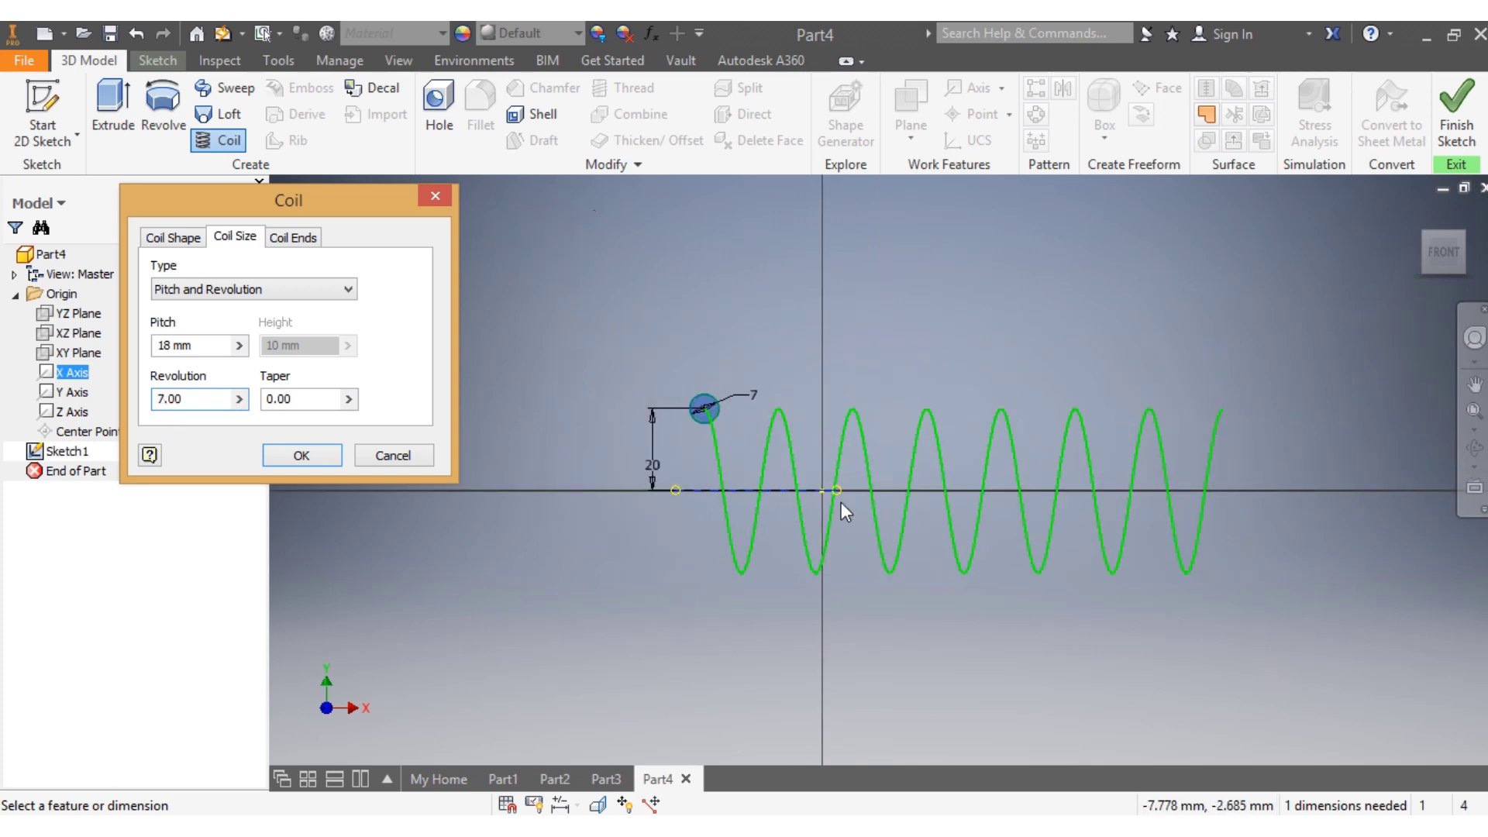
pyautogui.scroll(-1, 841, 503)
pyautogui.scroll(1, 971, 500)
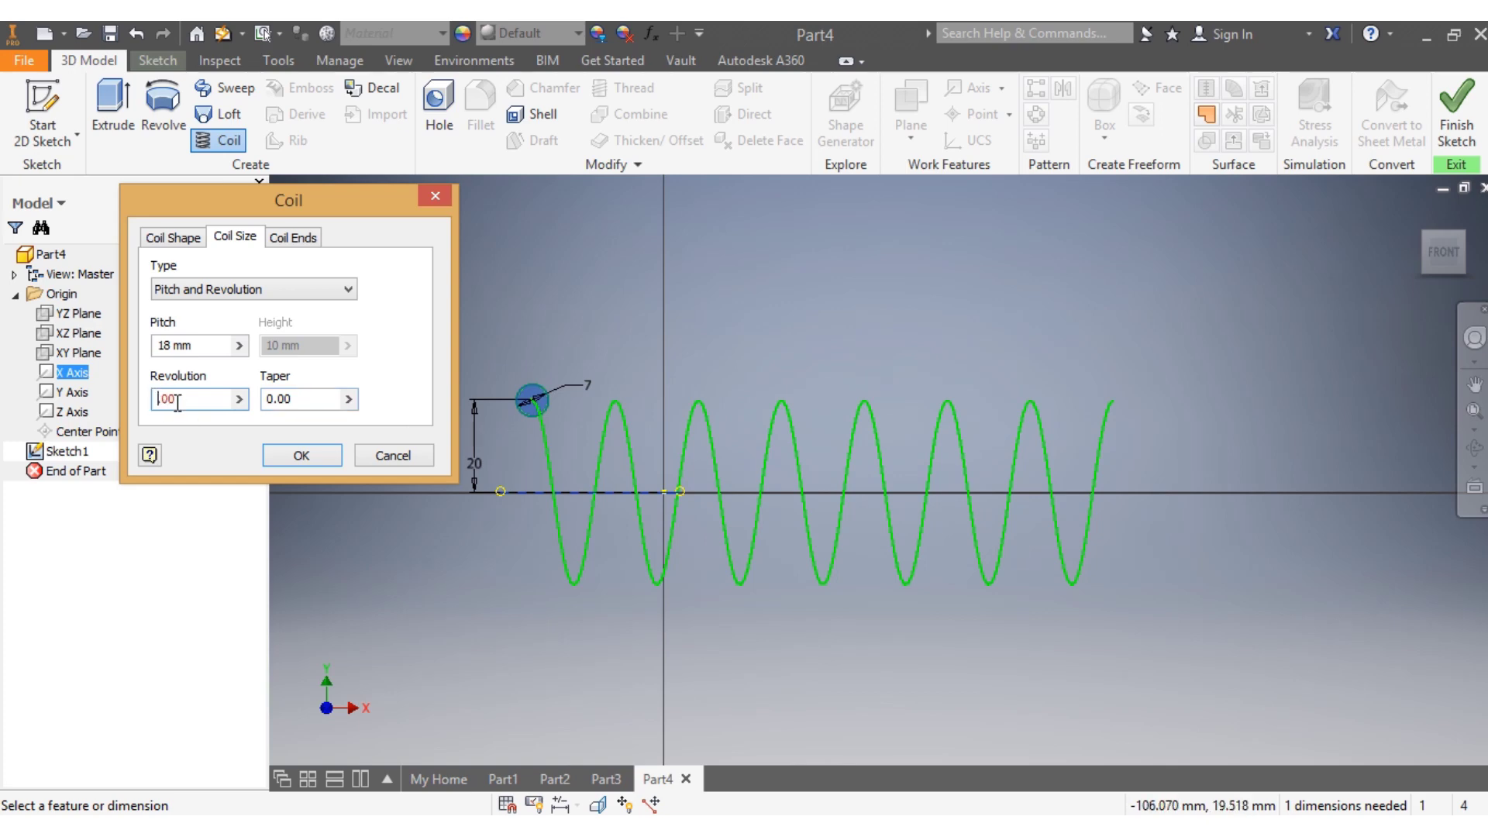
pyautogui.write('6')
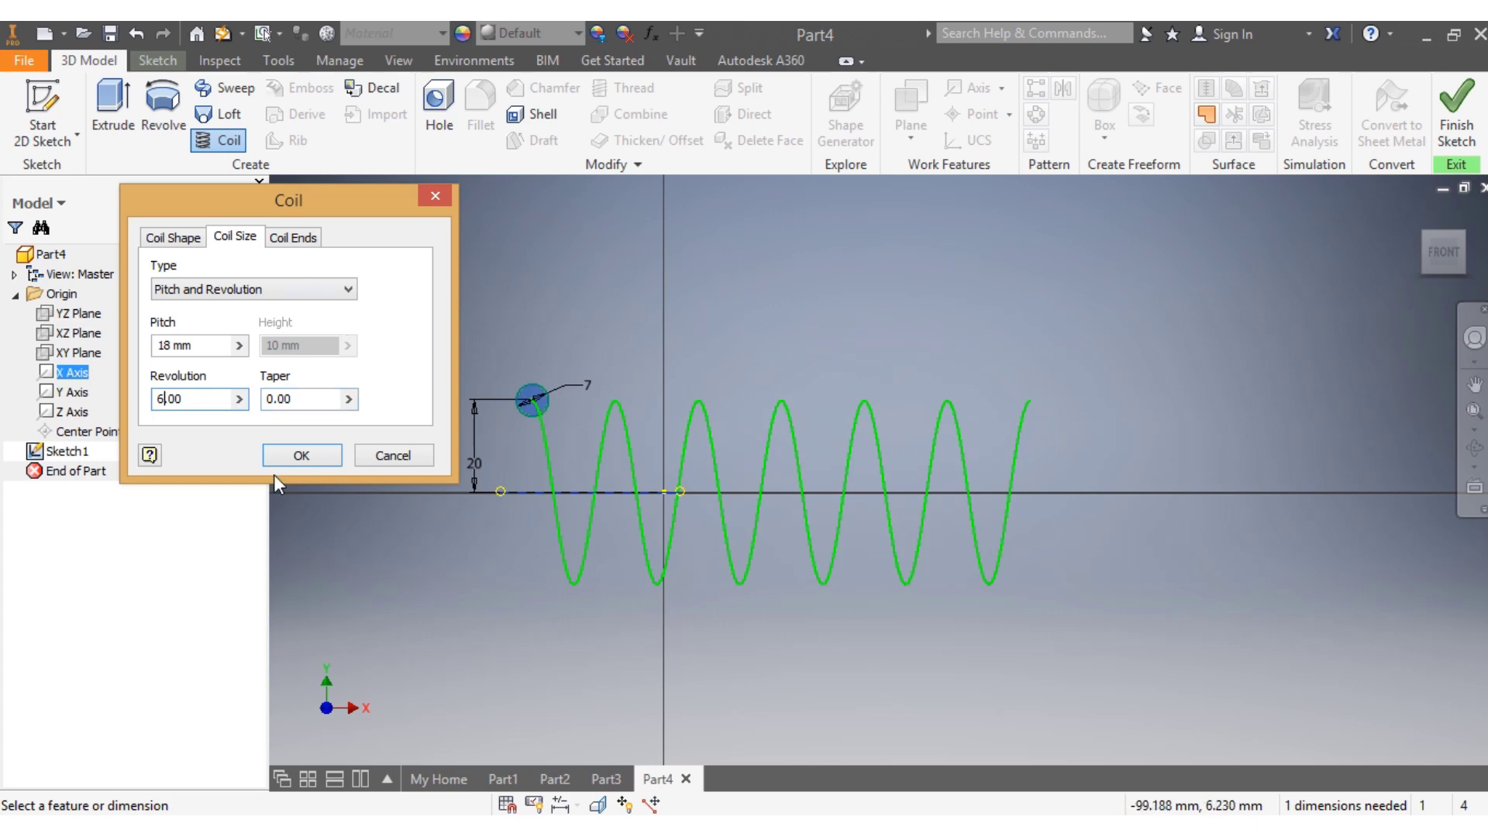
pyautogui.click(302, 457)
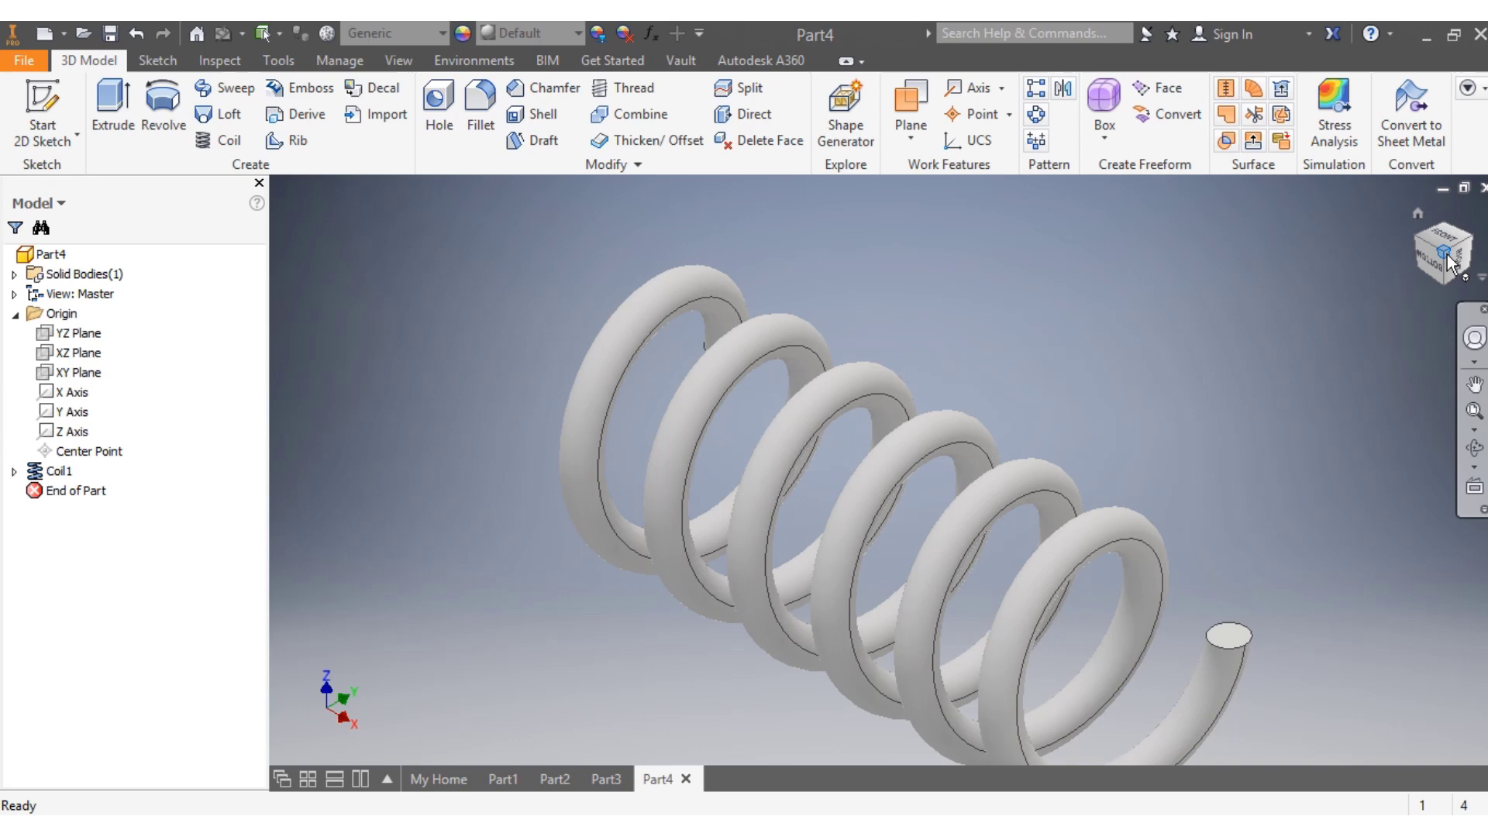
pyautogui.moveTo(1440, 259); pyautogui.dragTo(1421, 275)
pyautogui.keyDown('shift'); pyautogui.moveTo(885, 544); pyautogui.dragTo(885, 544, button='middle'); pyautogui.keyUp('shift')
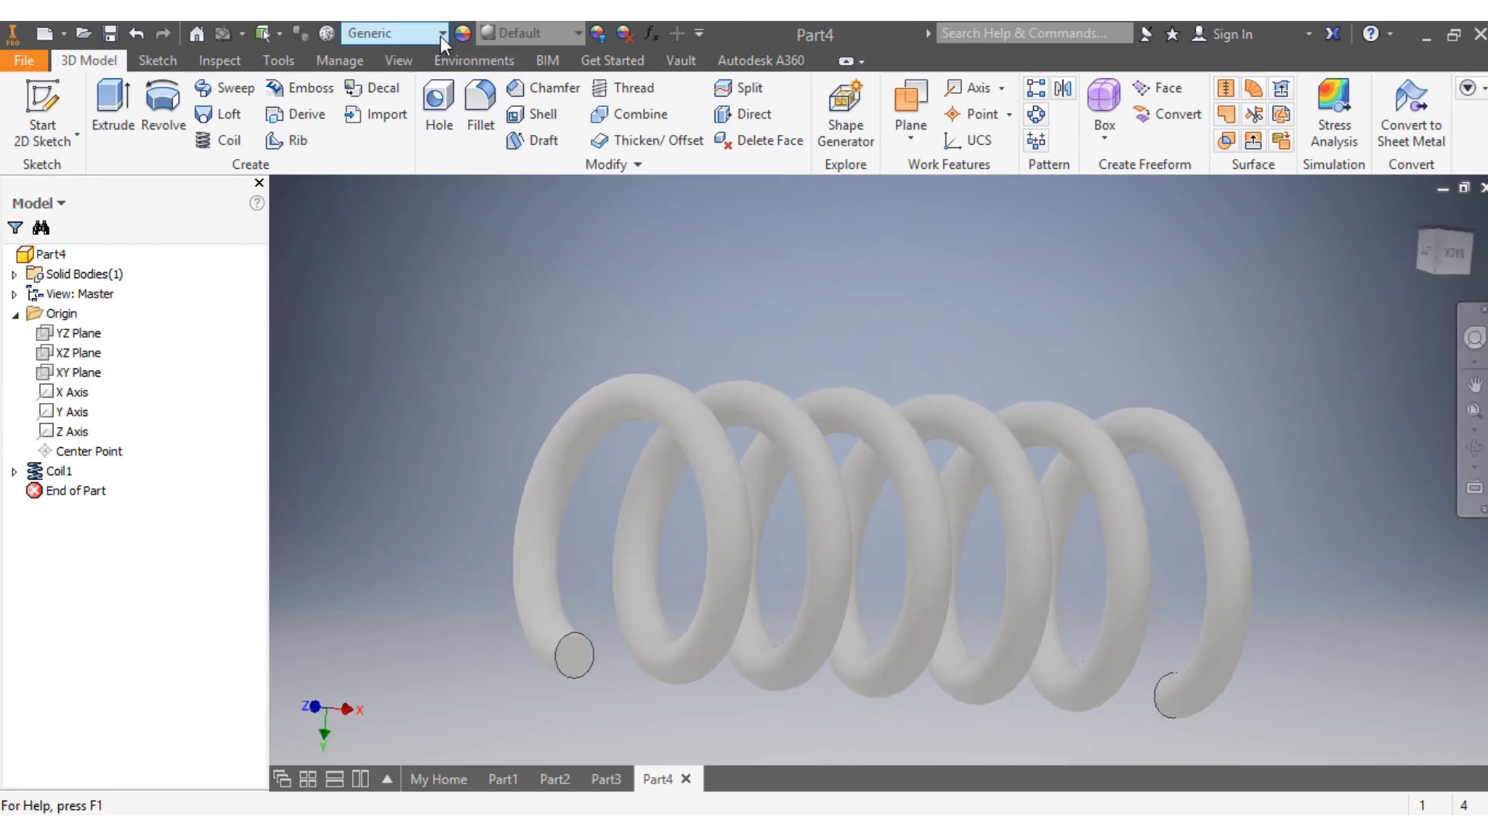
# Assign Steel, Alloy from the Material dropdown.
pyautogui.click(402, 32)
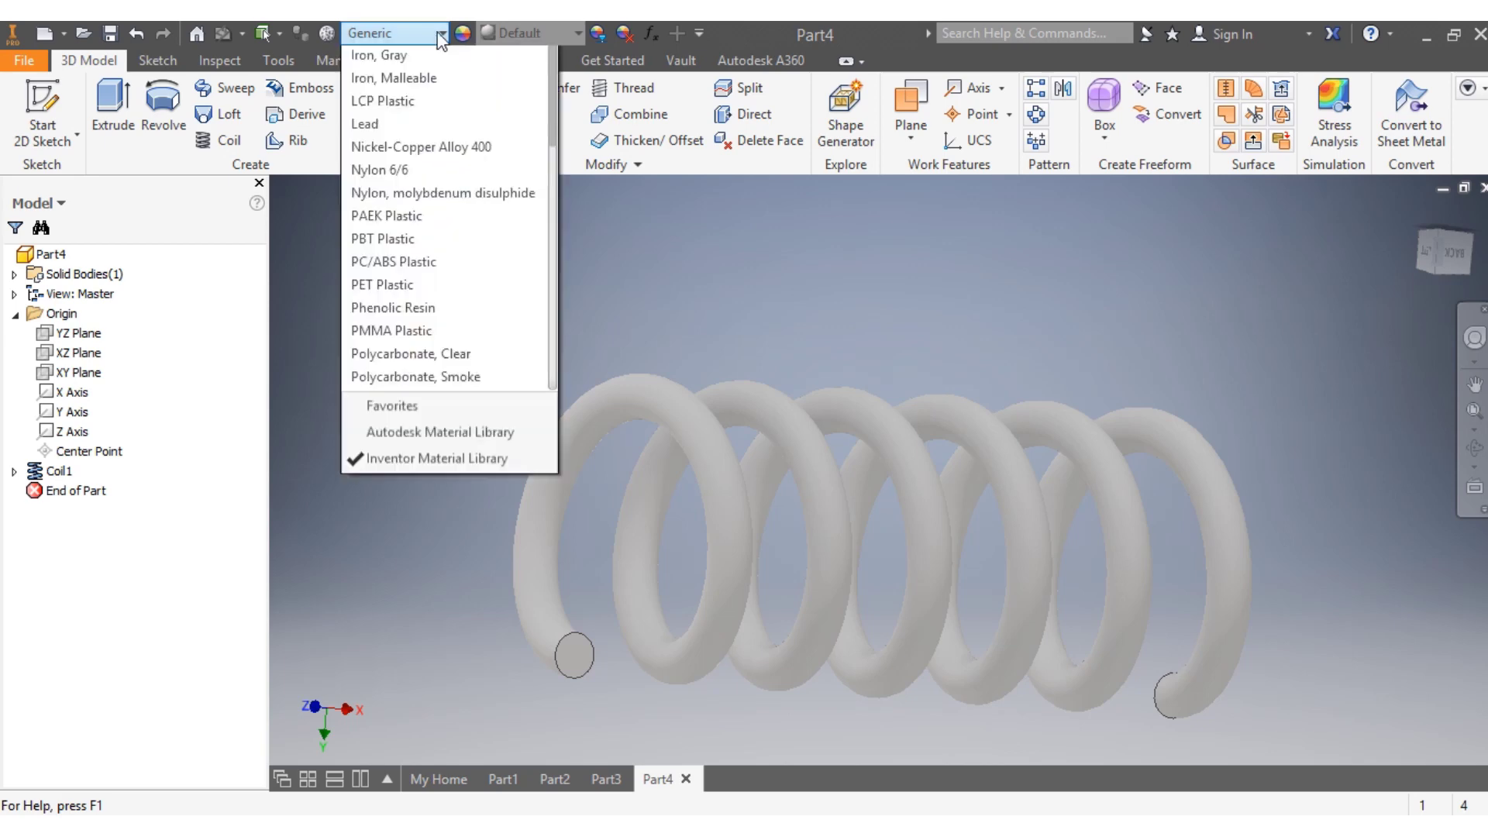
pyautogui.scroll(-2, 391, 382)
pyautogui.scroll(-3, 454, 391)
pyautogui.scroll(-1, 453, 392)
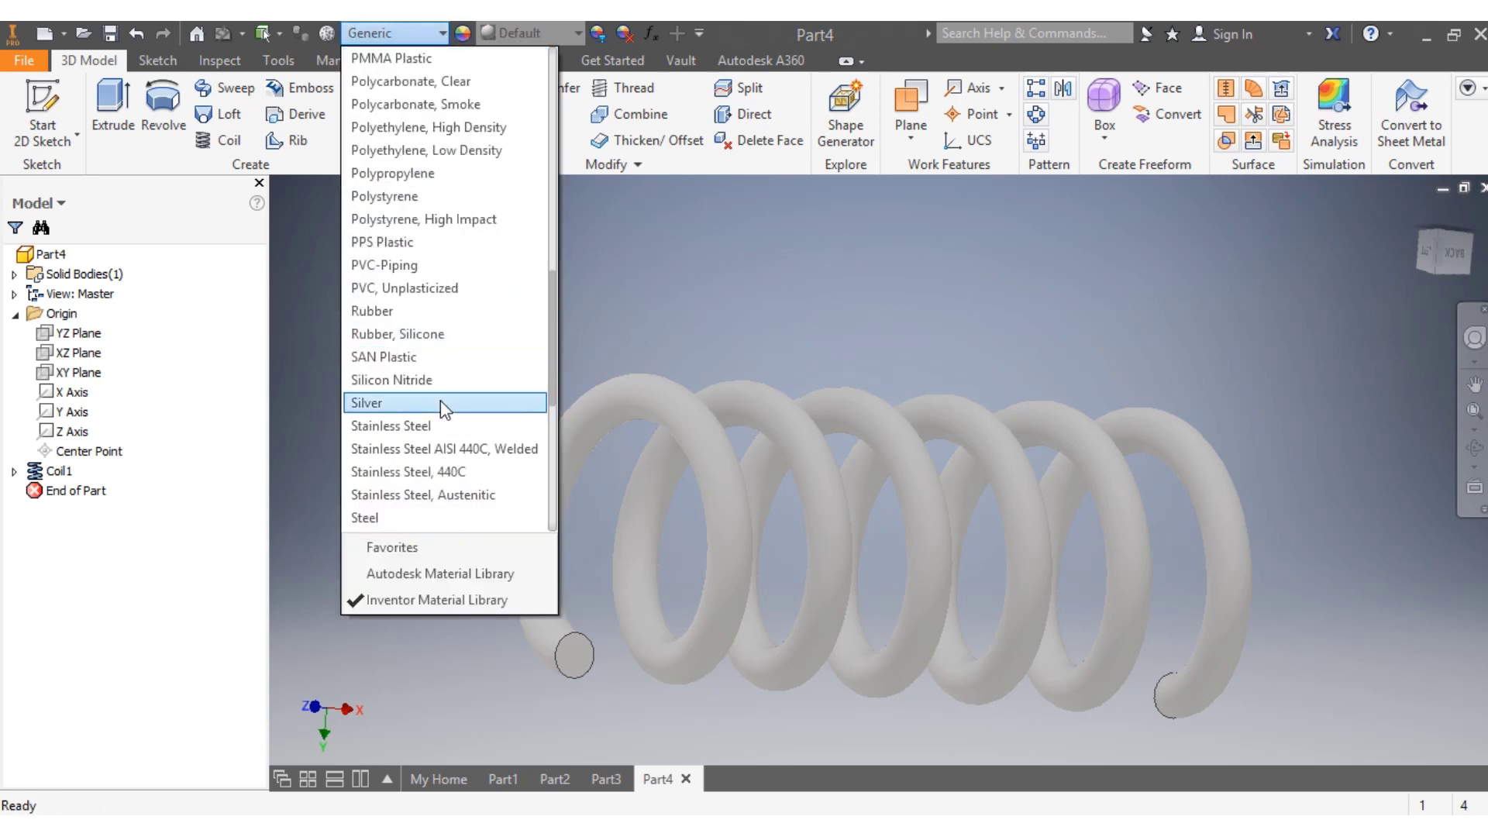
pyautogui.scroll(-2, 441, 401)
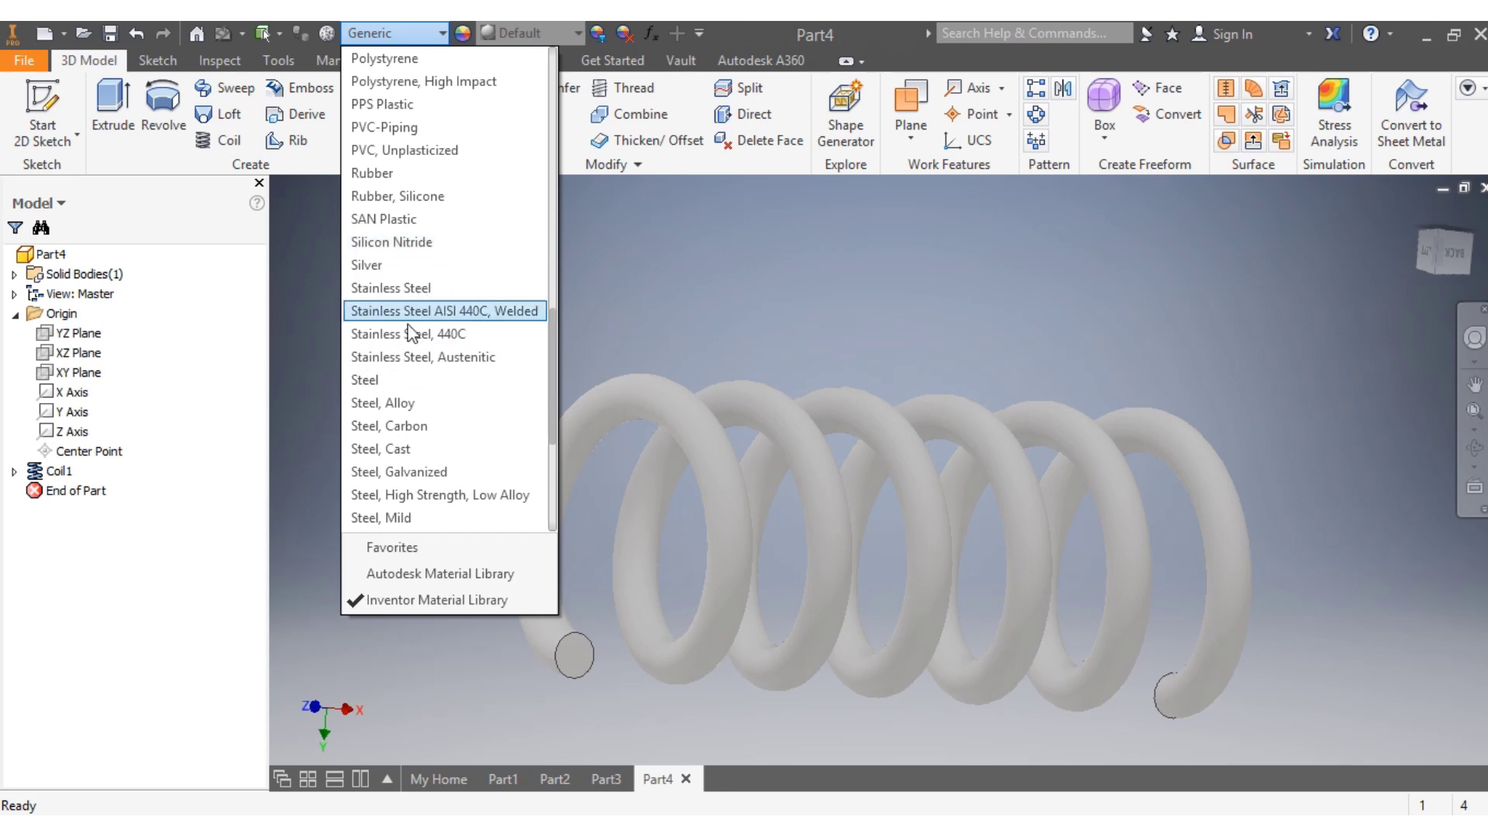
pyautogui.click(436, 399)
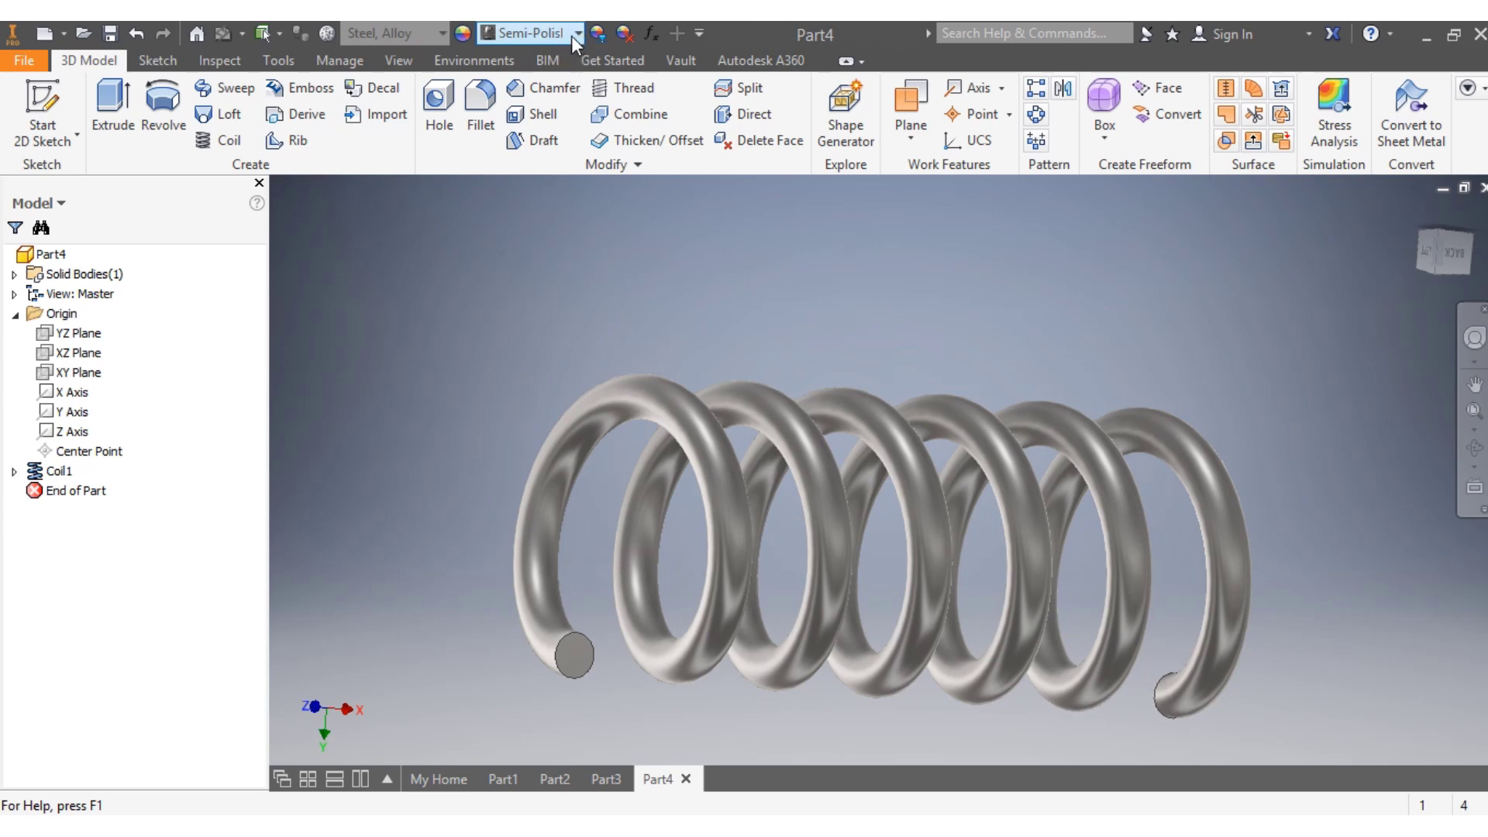
# Apply Foil Gold from the Appearance dropdown.
pyautogui.click(578, 33)
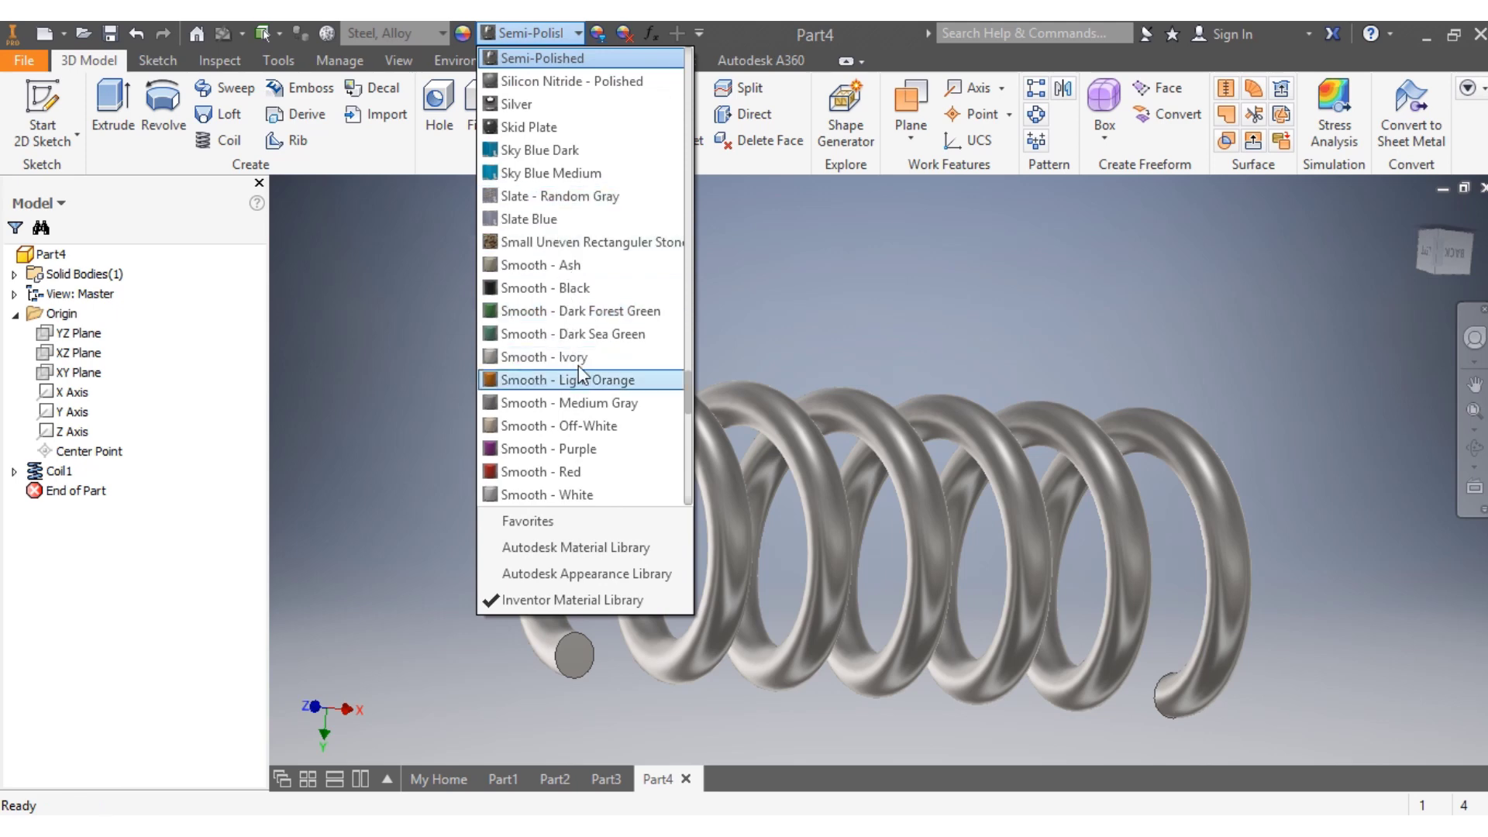
pyautogui.scroll(3, 577, 365)
pyautogui.scroll(2, 585, 351)
pyautogui.scroll(1, 584, 344)
pyautogui.scroll(1, 585, 345)
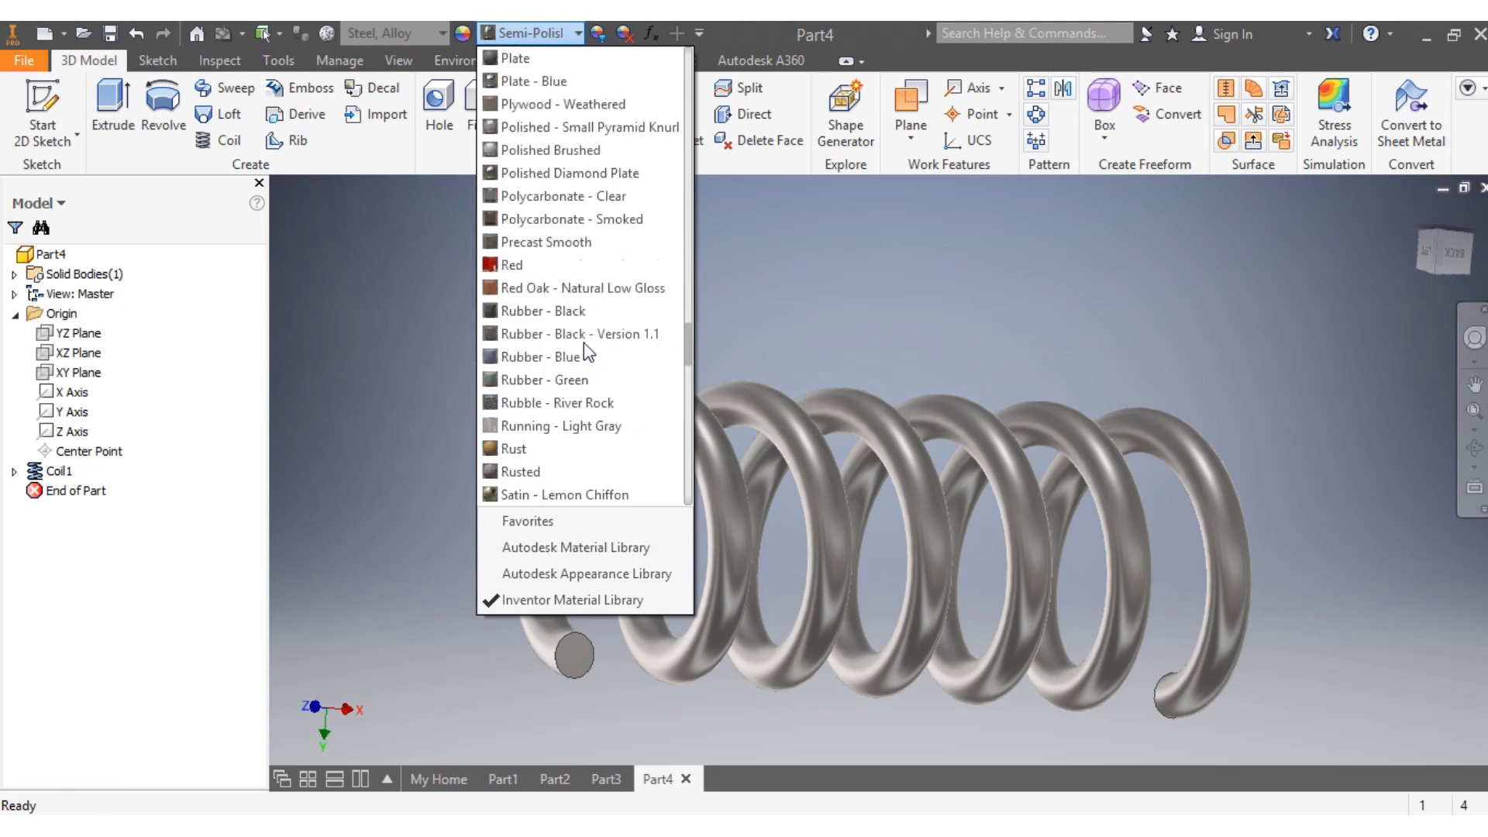
pyautogui.scroll(1, 583, 344)
pyautogui.scroll(2, 583, 345)
pyautogui.scroll(2, 584, 344)
pyautogui.scroll(4, 584, 345)
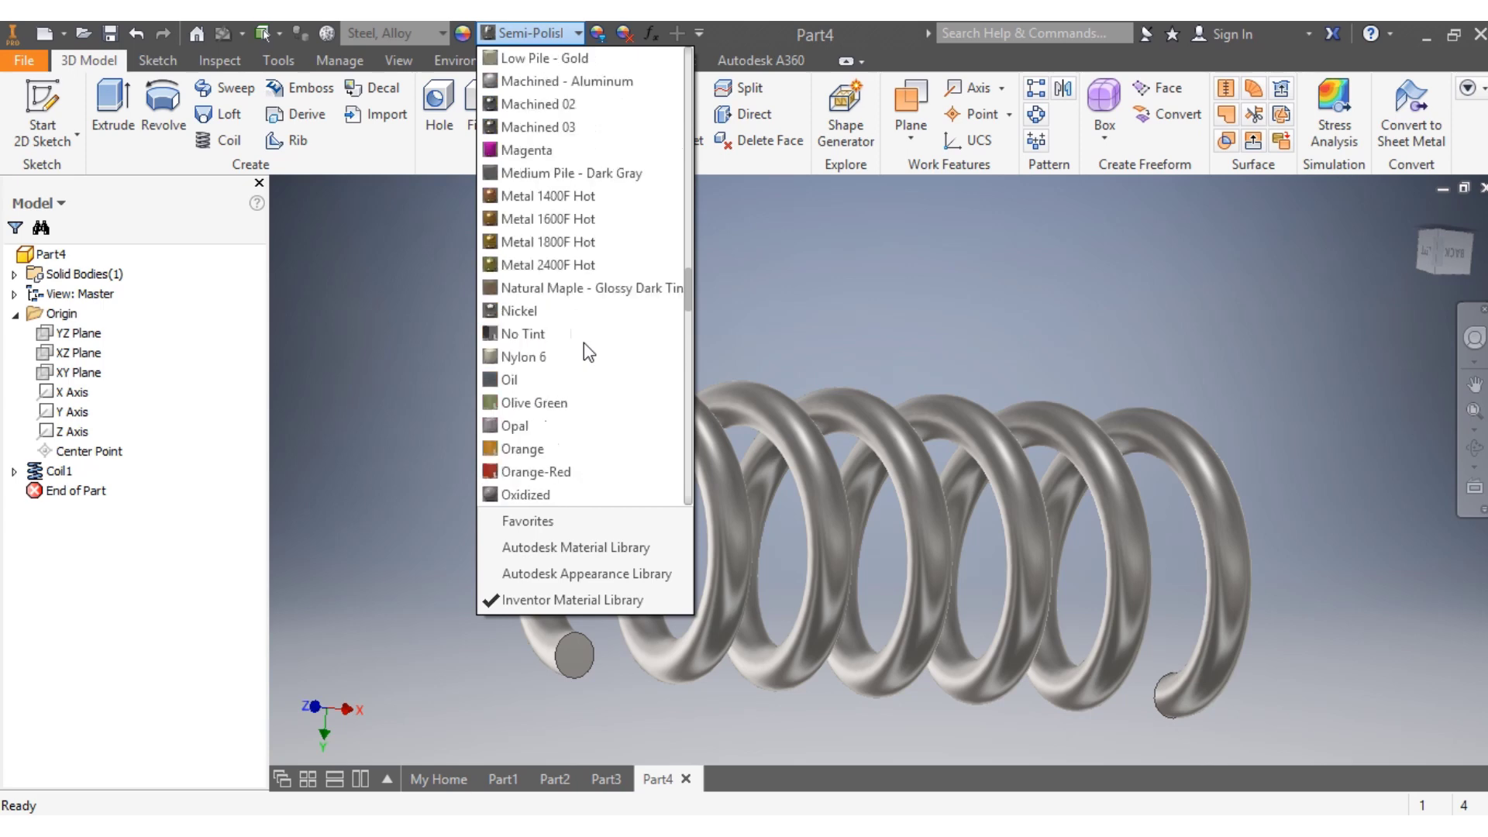
pyautogui.scroll(2, 584, 345)
pyautogui.scroll(5, 585, 344)
pyautogui.scroll(3, 584, 343)
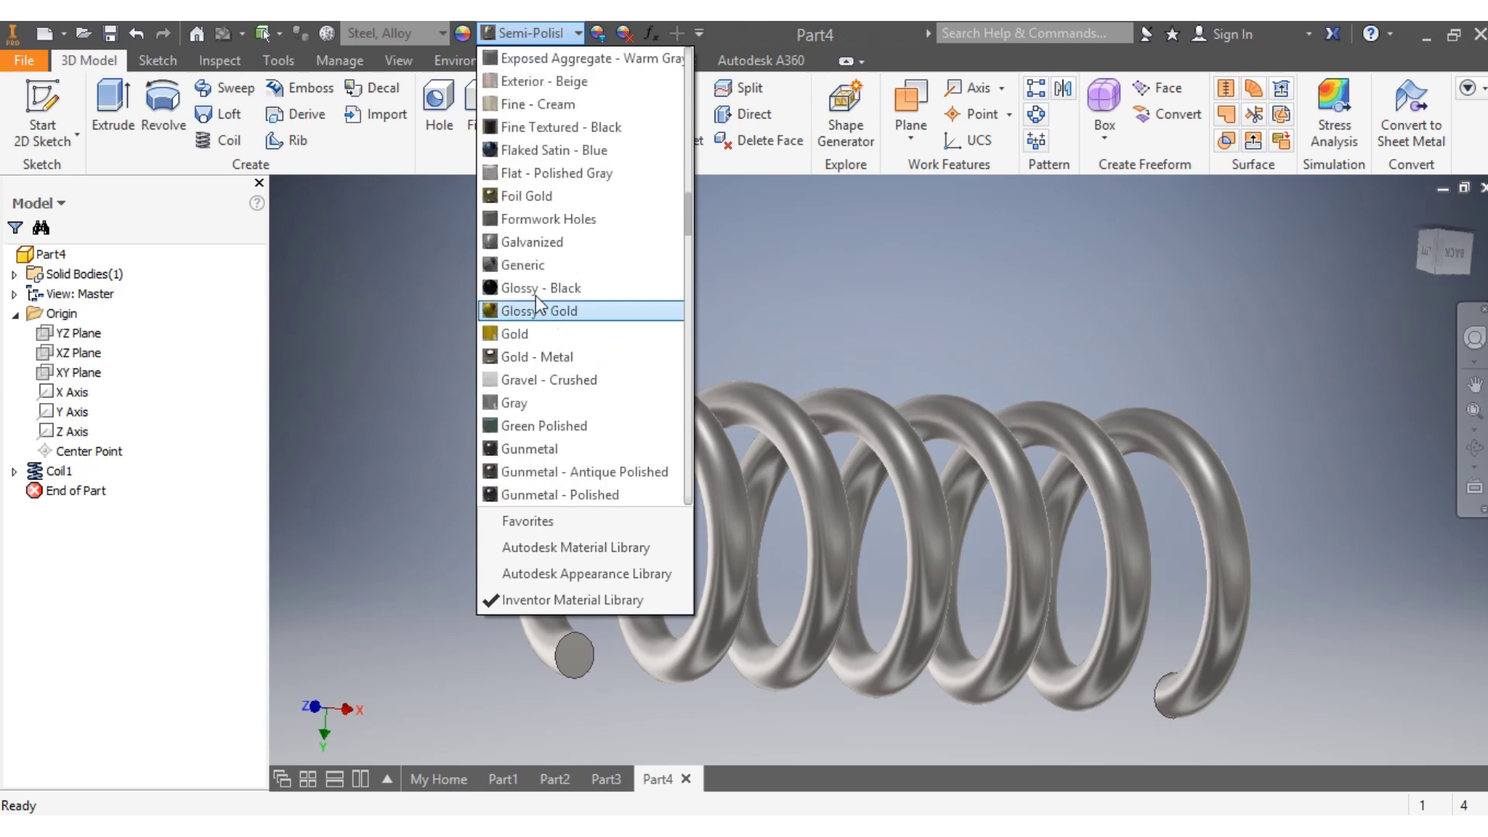
pyautogui.click(542, 196)
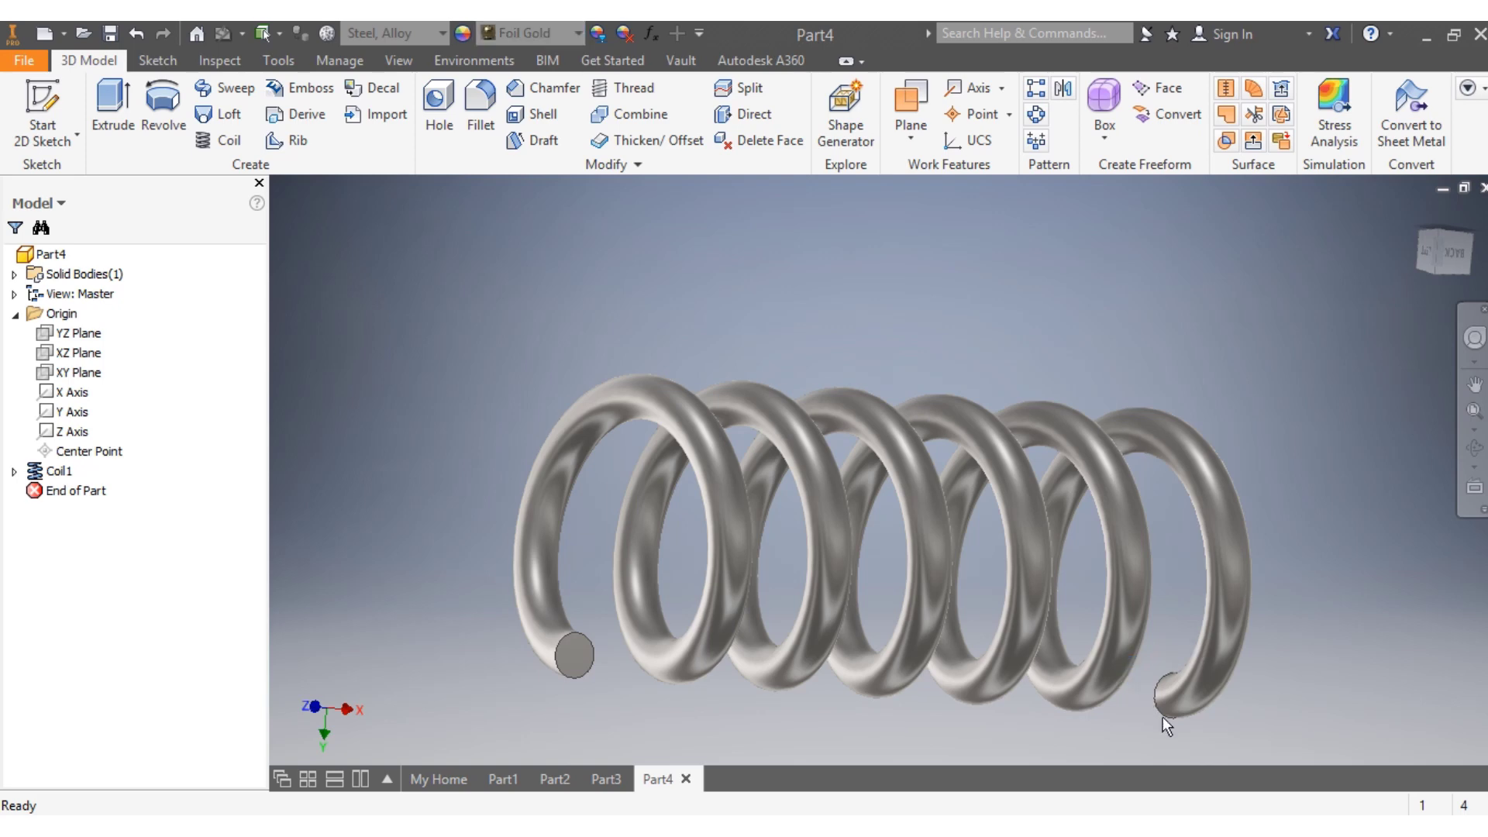
pyautogui.scroll(-3, 1163, 720)
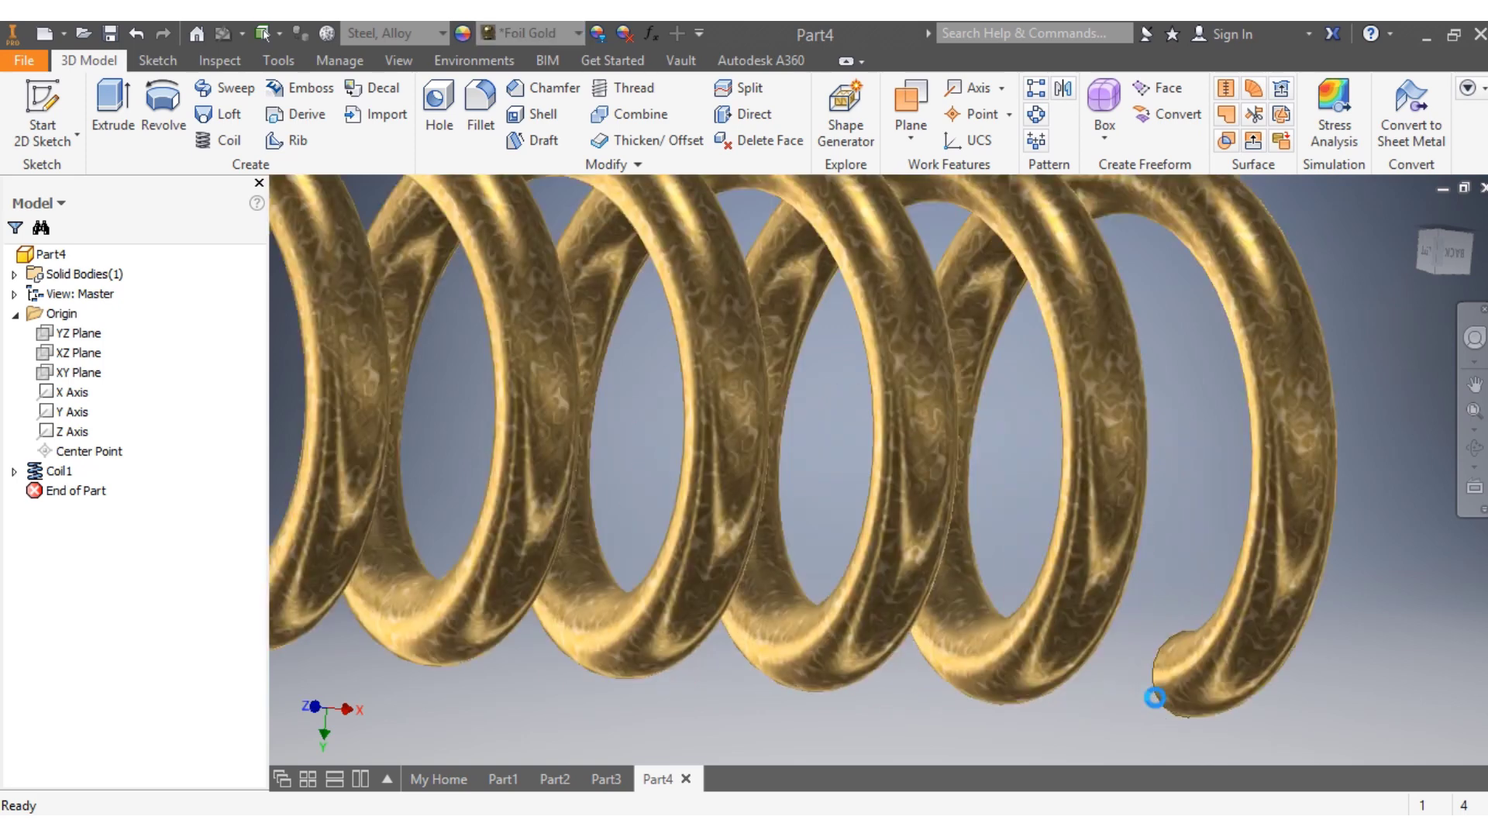
pyautogui.scroll(5, 1157, 698)
pyautogui.scroll(-3, 1157, 698)
pyautogui.scroll(-1, 1150, 685)
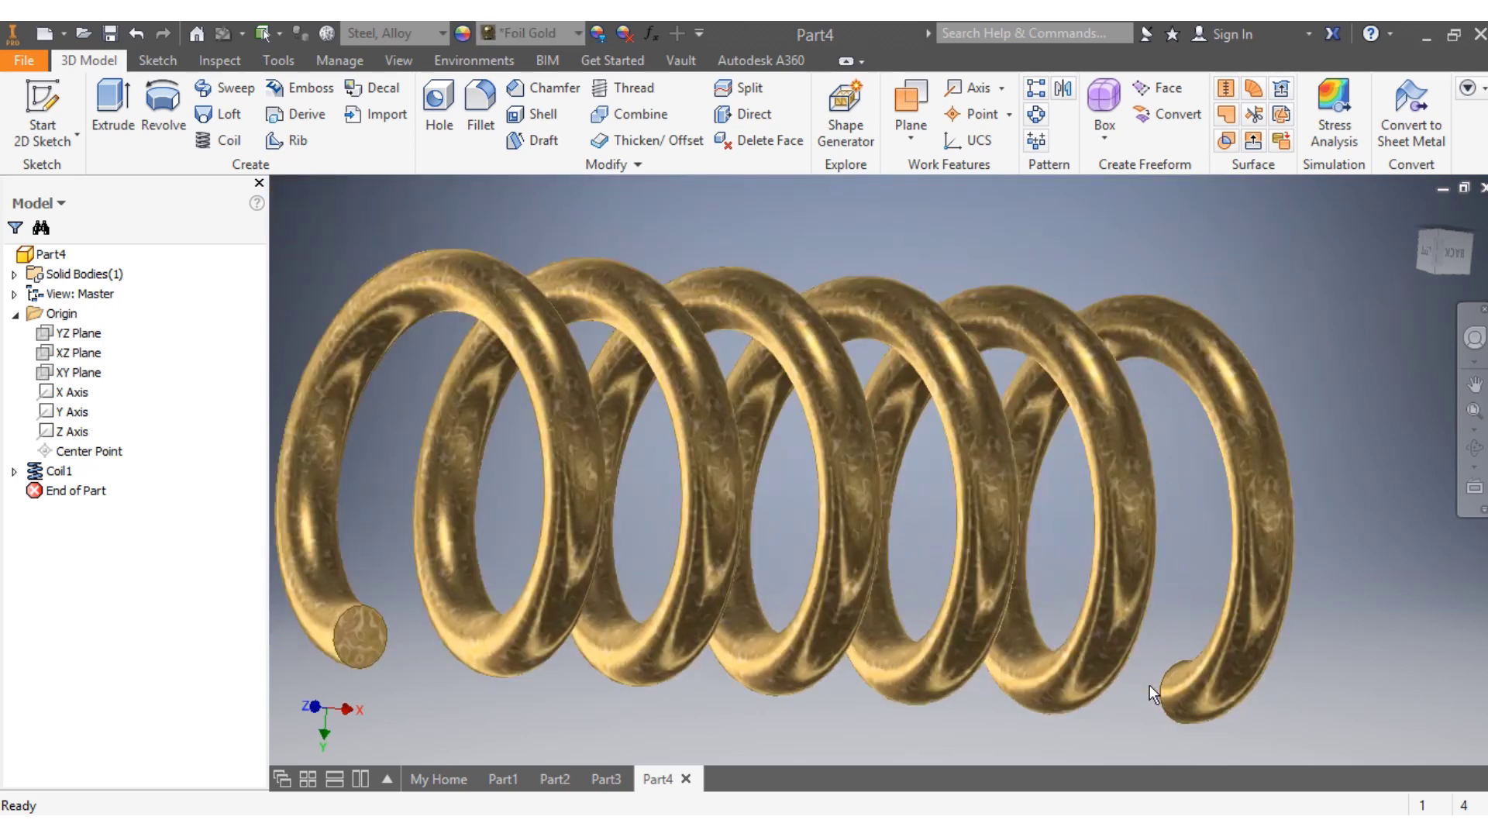
pyautogui.keyDown('shift'); pyautogui.moveTo(789, 482); pyautogui.dragTo(814, 442, button='middle'); pyautogui.keyUp('shift')
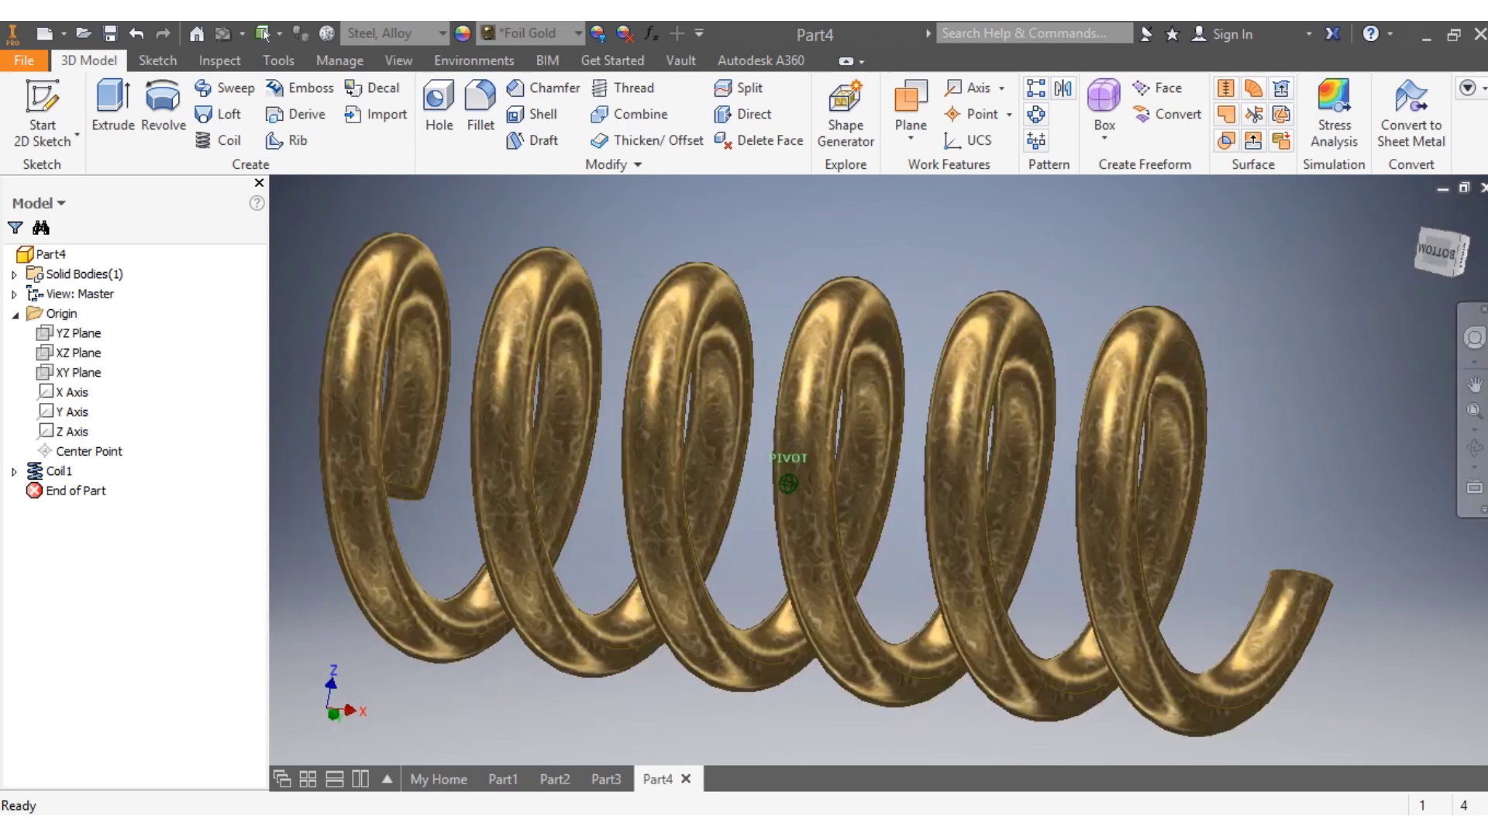